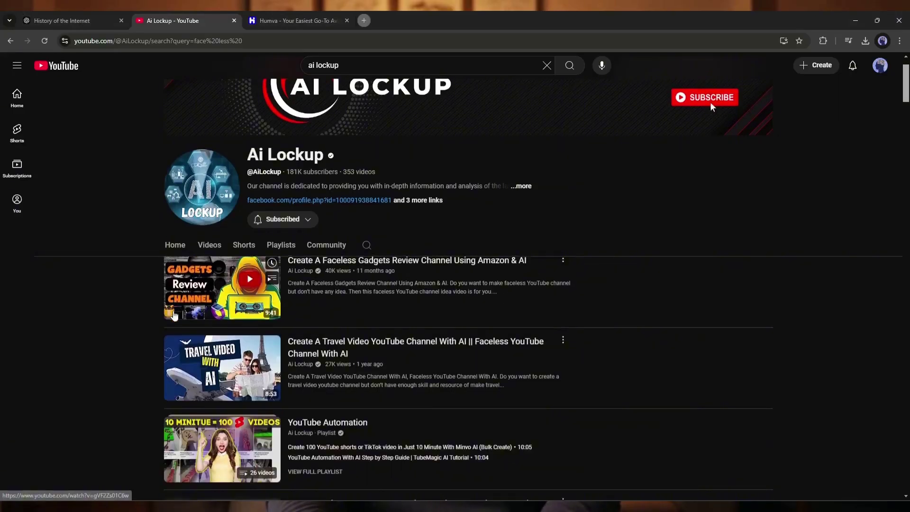
scroll(172, 314, "down", 4)
scroll(173, 315, "down", 4)
scroll(284, 270, "down", 4)
scroll(284, 265, "down", 4)
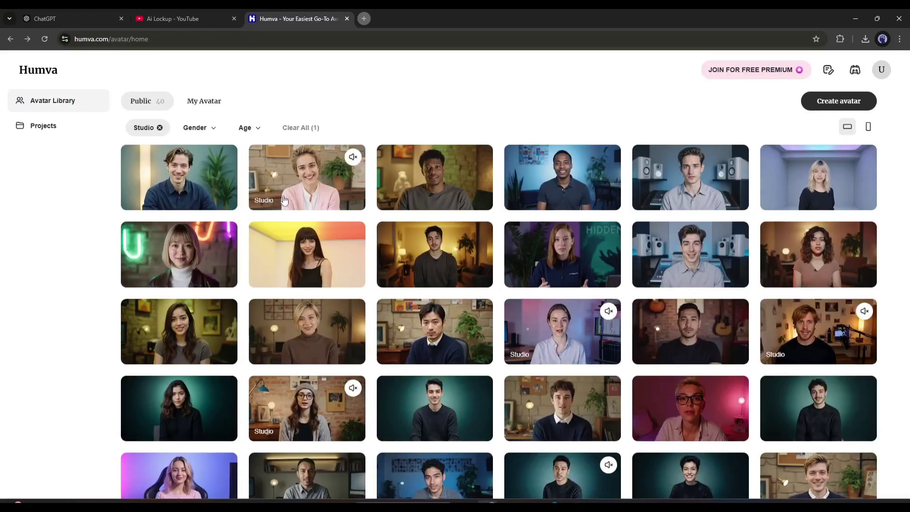
scroll(284, 200, "down", 5)
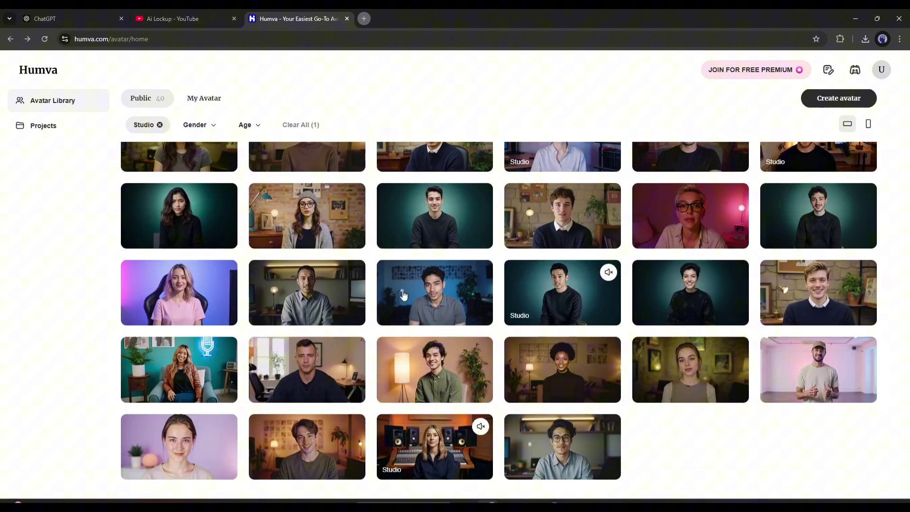
scroll(490, 412, "up", 1)
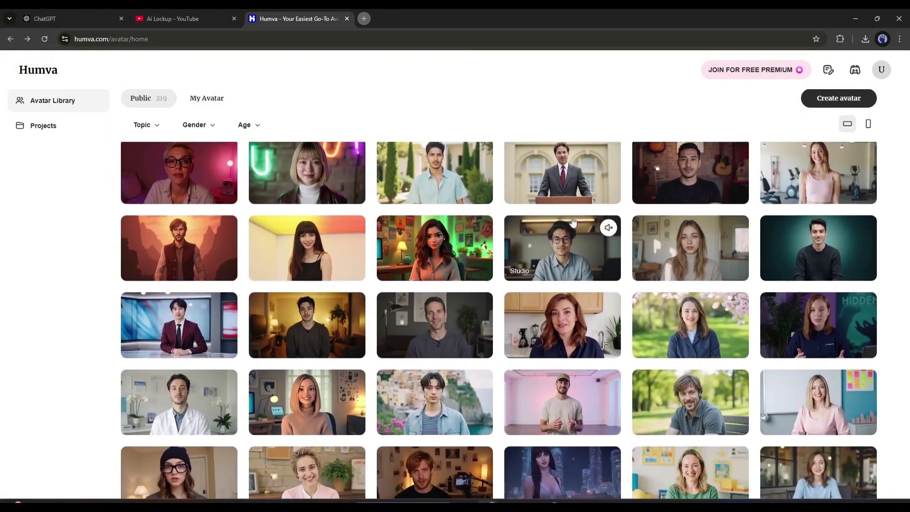
scroll(573, 222, "down", 5)
scroll(598, 222, "down", 5)
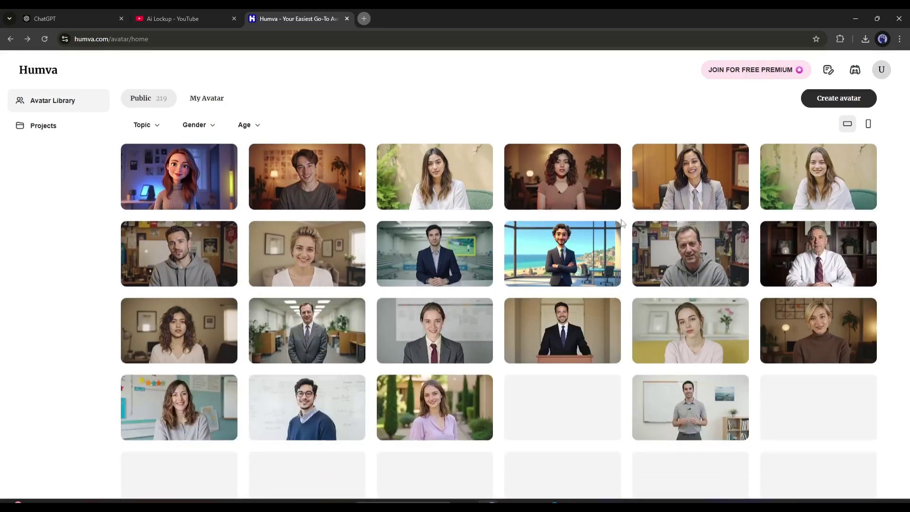
scroll(624, 223, "down", 5)
scroll(498, 242, "down", 3)
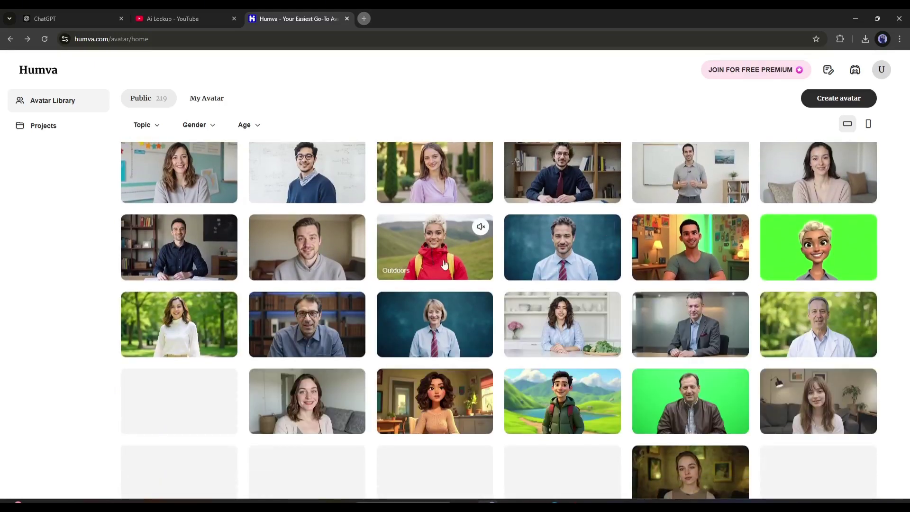
scroll(446, 265, "up", 5)
scroll(445, 256, "up", 5)
scroll(445, 249, "up", 5)
scroll(445, 245, "up", 5)
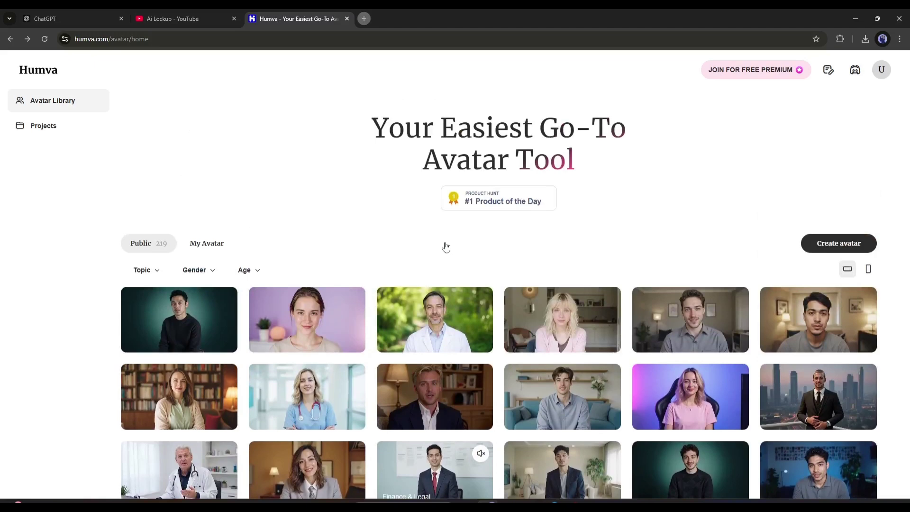
Sign in to the Humva account from the profile icon.
left_click(879, 70)
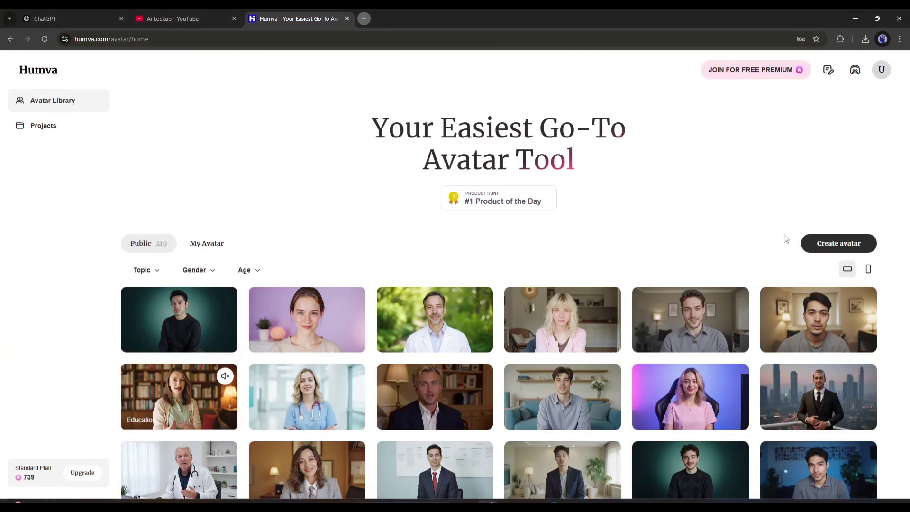
Start a custom avatar with the smiling headphone-wearing man's photo and preview the four preset voices.
left_click(839, 245)
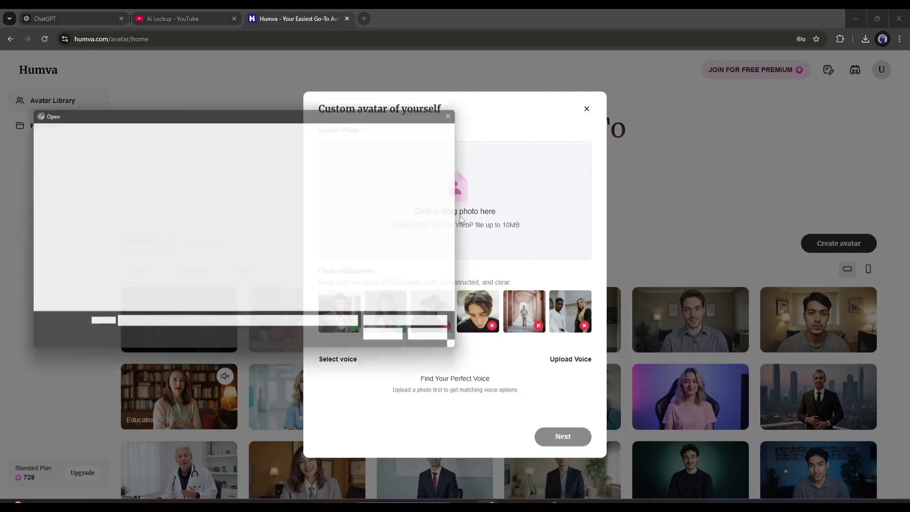
double_click(128, 213)
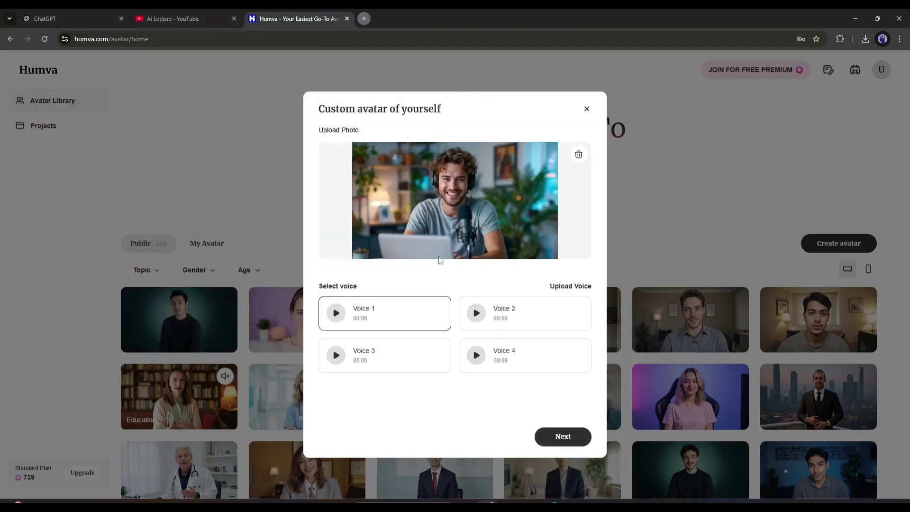
left_click(335, 313)
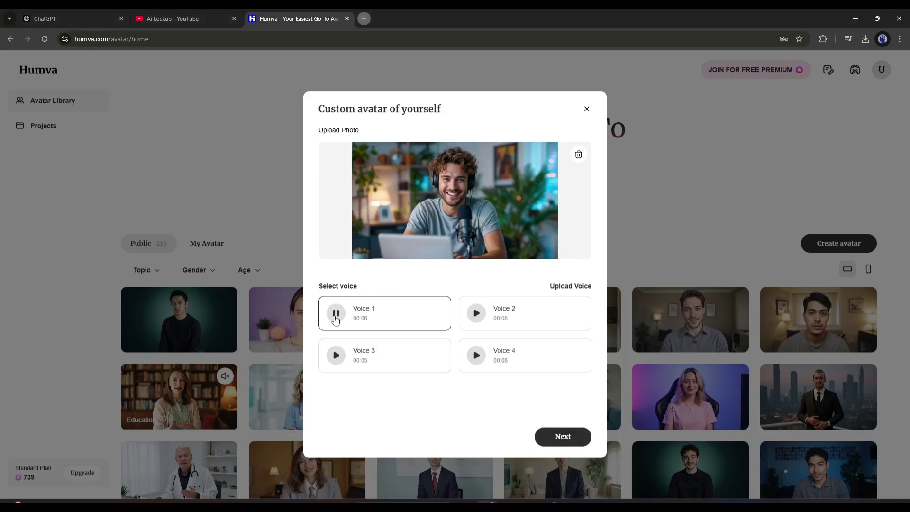
left_click(478, 314)
left_click(334, 355)
left_click(476, 356)
Check the custom voice upload option, then choose preset Voice 3 and continue.
left_click(570, 287)
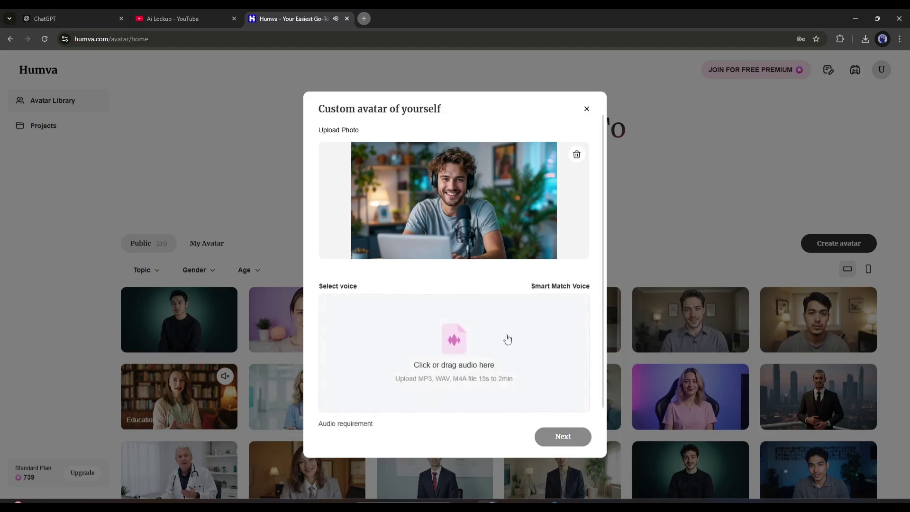
left_click(459, 349)
left_click(434, 341)
left_click(554, 288)
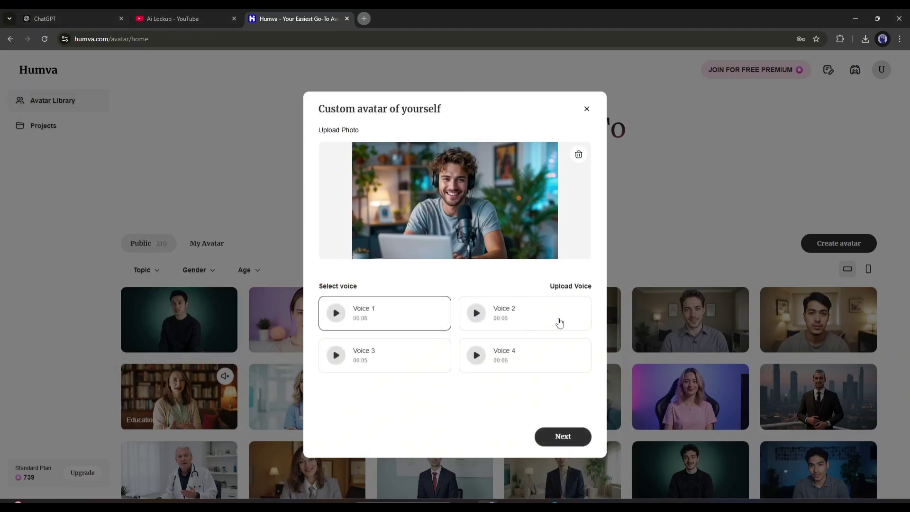
left_click(409, 355)
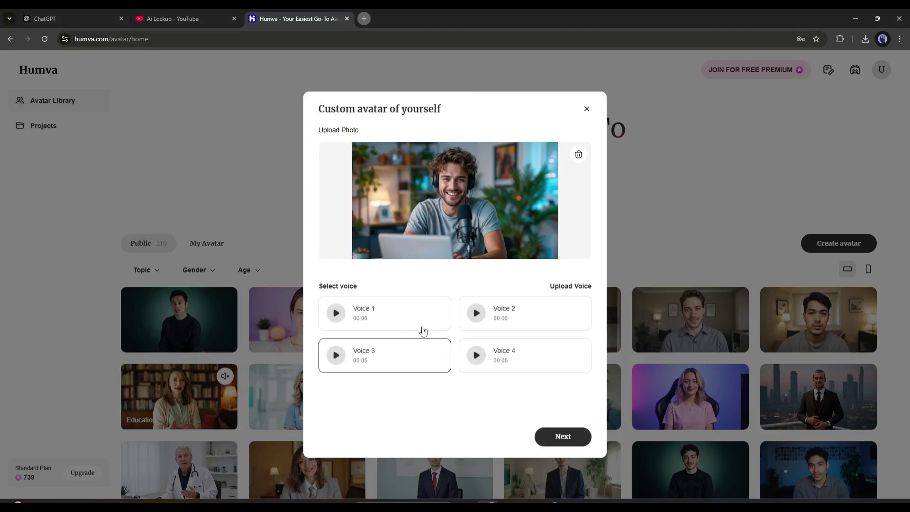
left_click(563, 436)
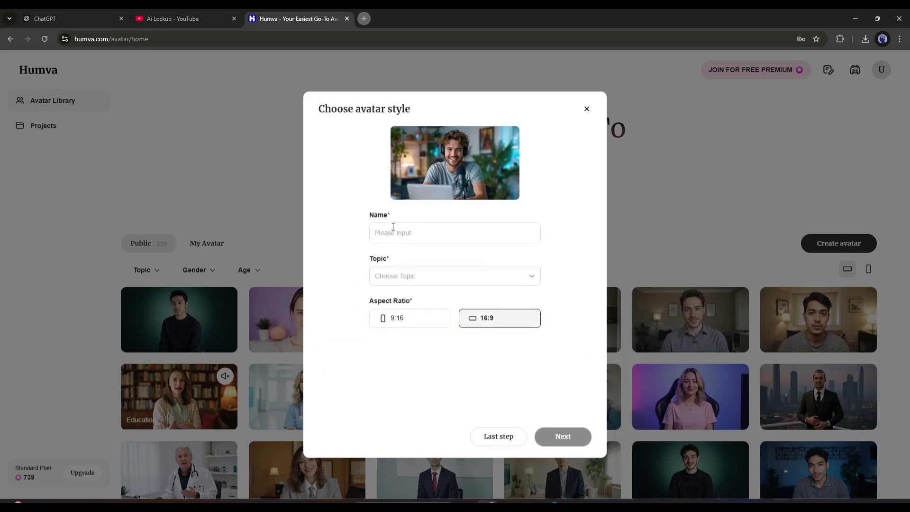
Name the avatar David and set its topic to Studio.
left_click(410, 230)
type("David")
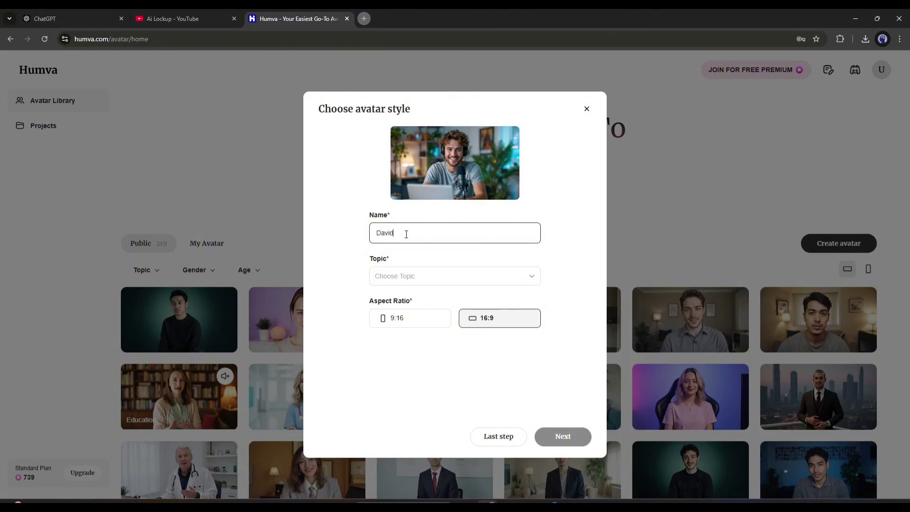
left_click(559, 235)
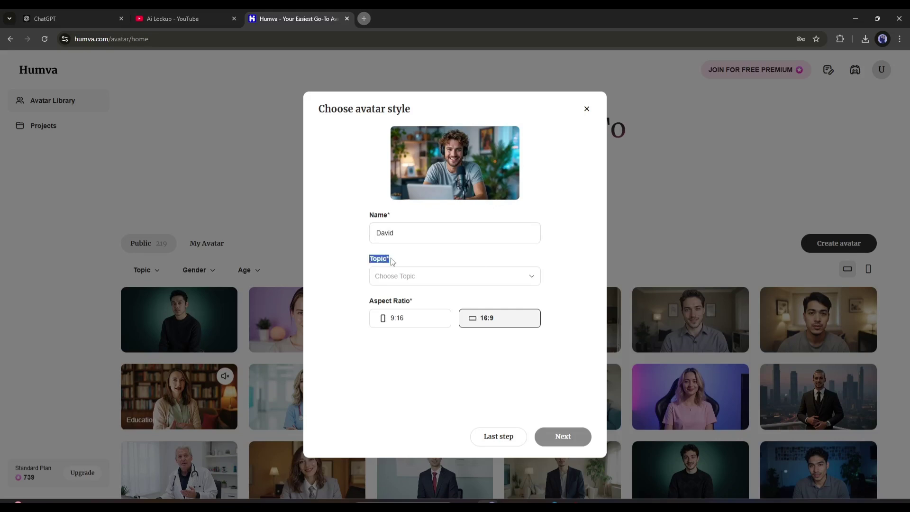
left_click(430, 275)
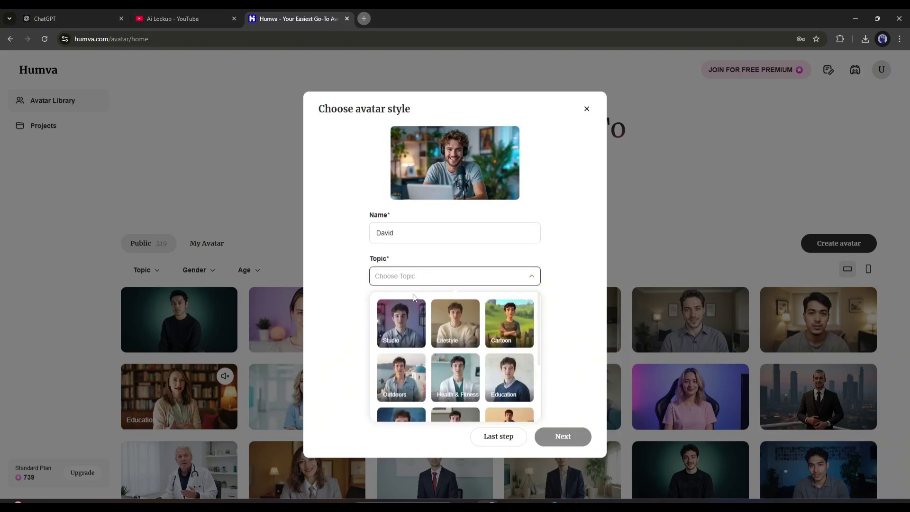
scroll(397, 321, "down", 2)
scroll(397, 327, "down", 2)
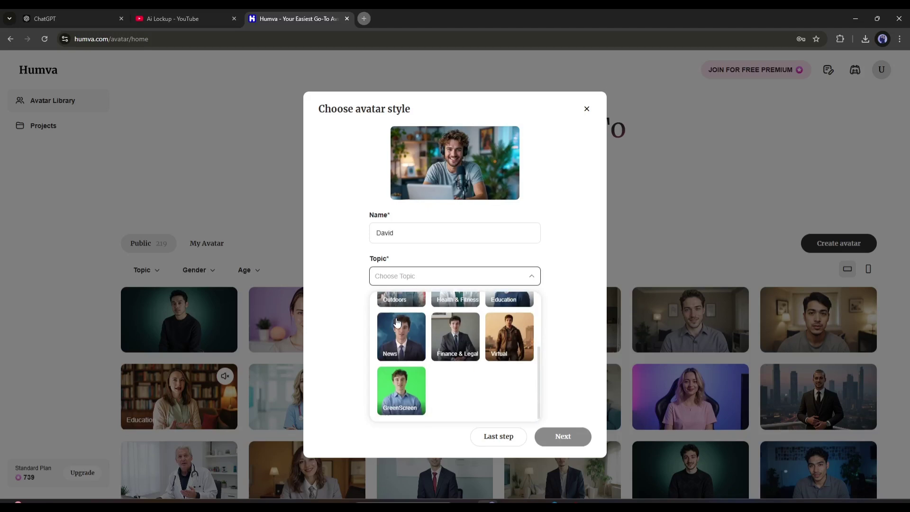
scroll(396, 365, "up", 4)
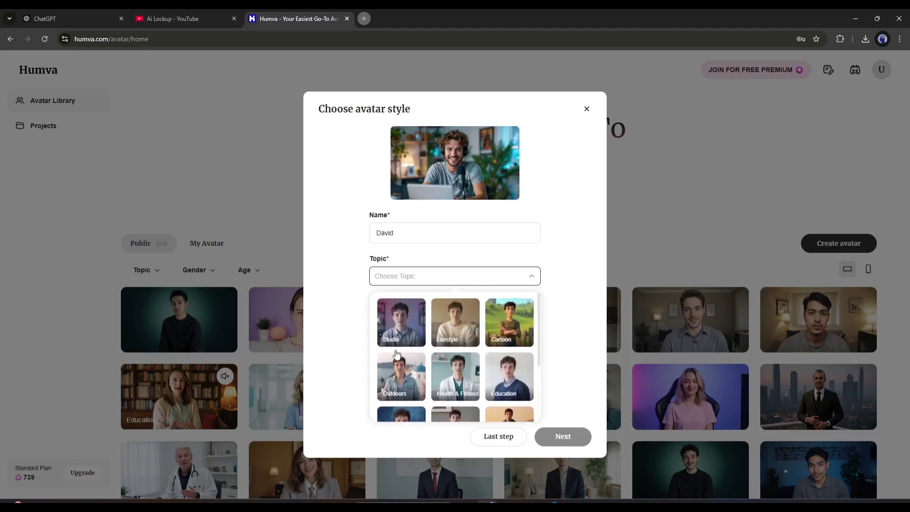
scroll(507, 329, "down", 4)
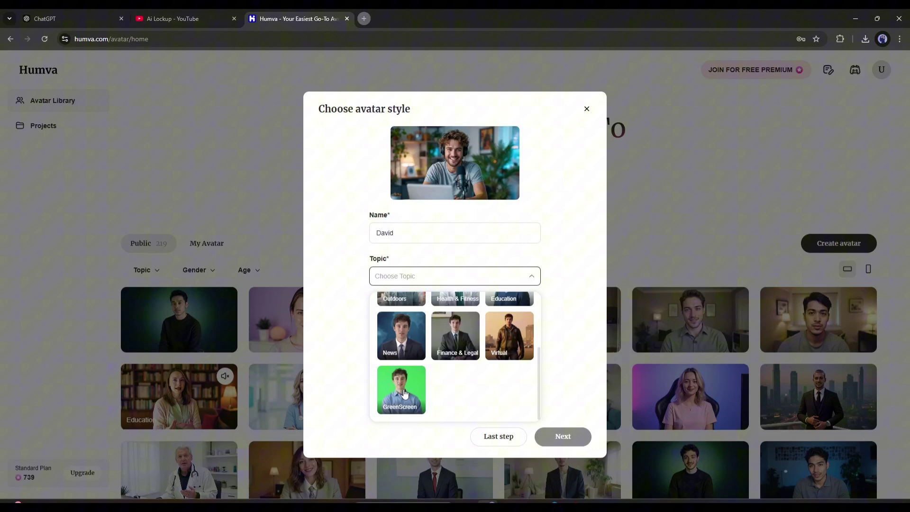
scroll(404, 391, "up", 4)
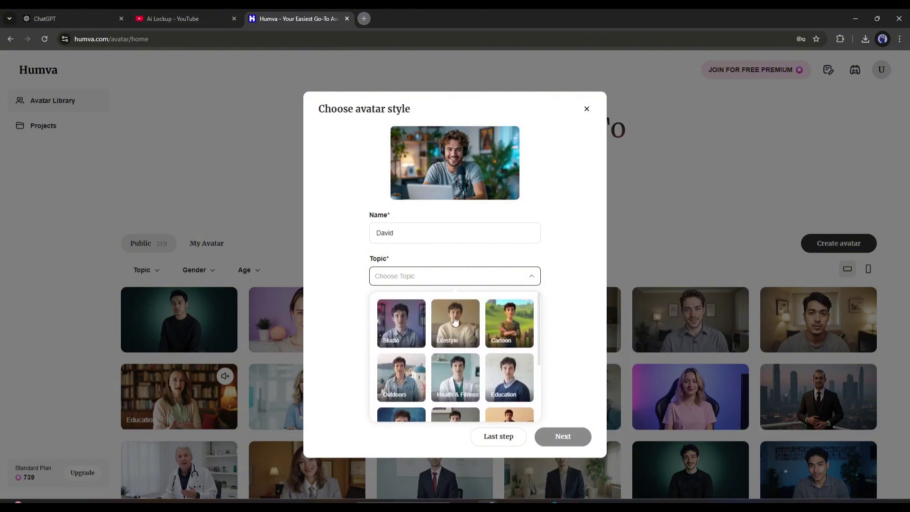
left_click(406, 326)
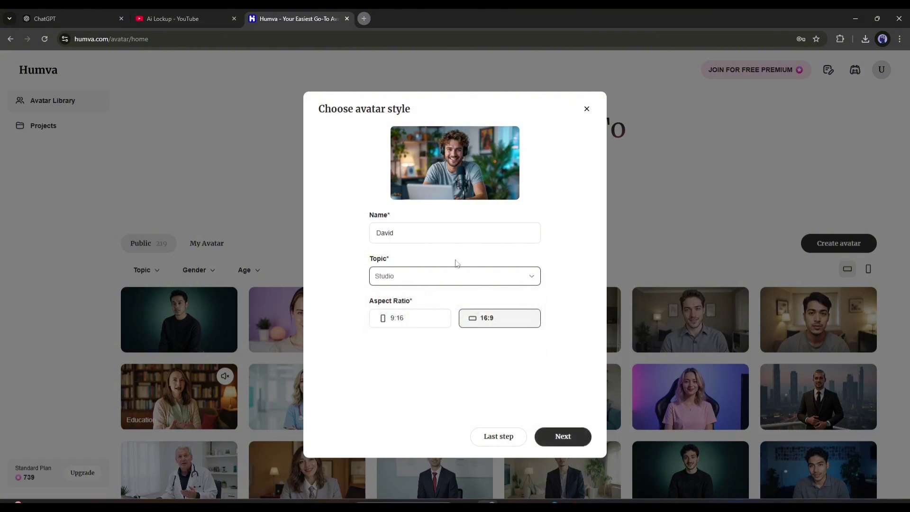
left_click_drag(363, 304, 416, 302)
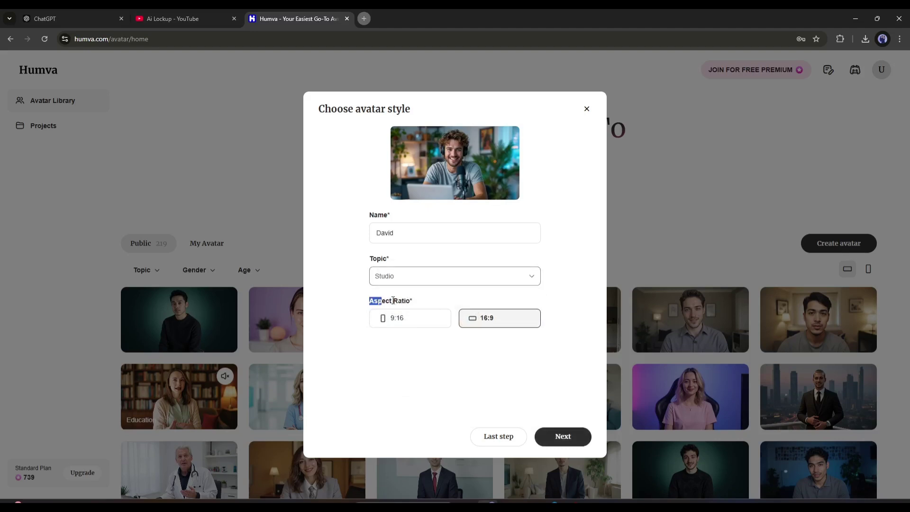
left_click(420, 301)
Keep the 16:9 aspect ratio and generate the avatar photos.
left_click(415, 322)
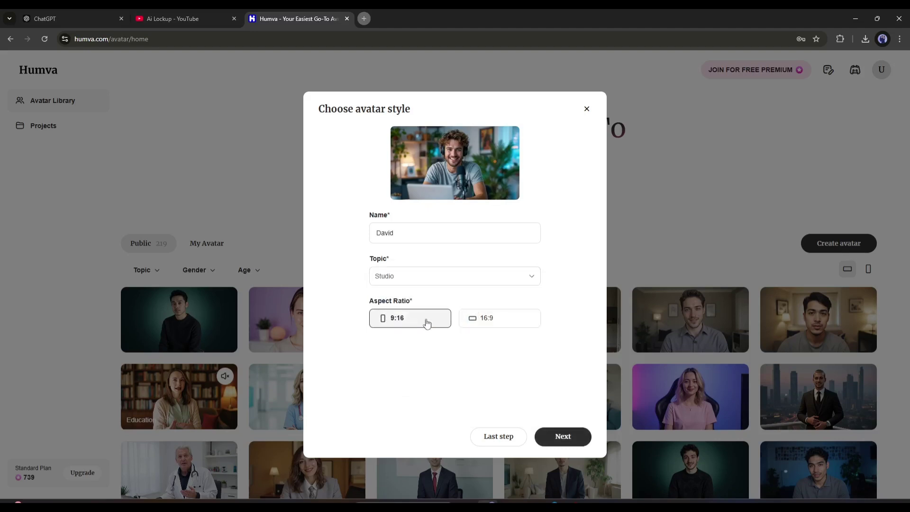
left_click(499, 319)
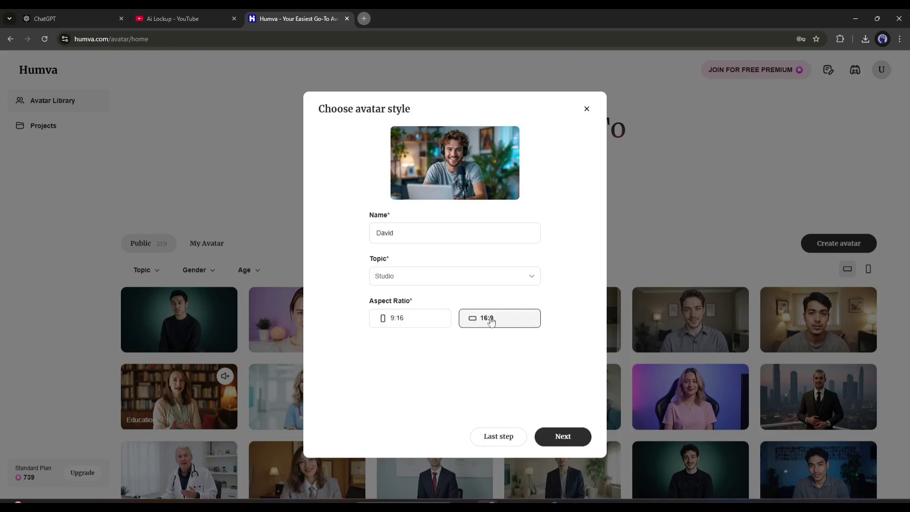
left_click(561, 436)
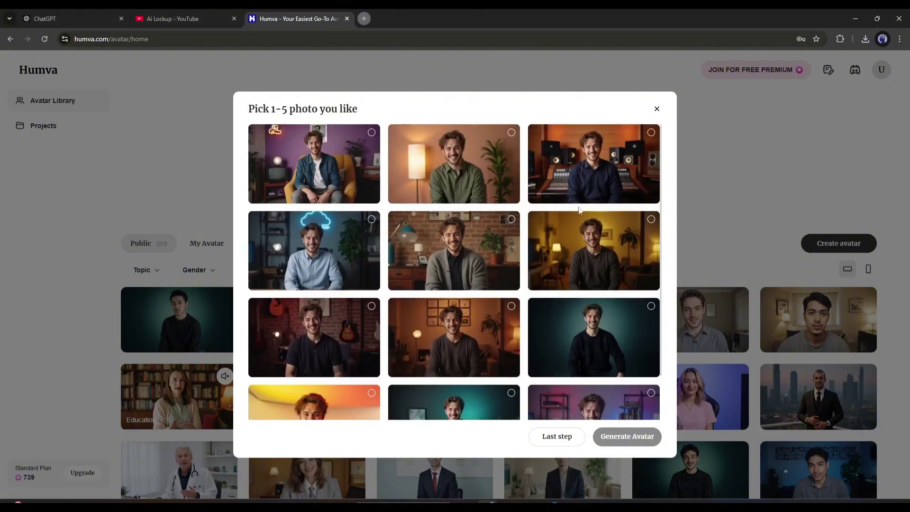
scroll(579, 209, "down", 2)
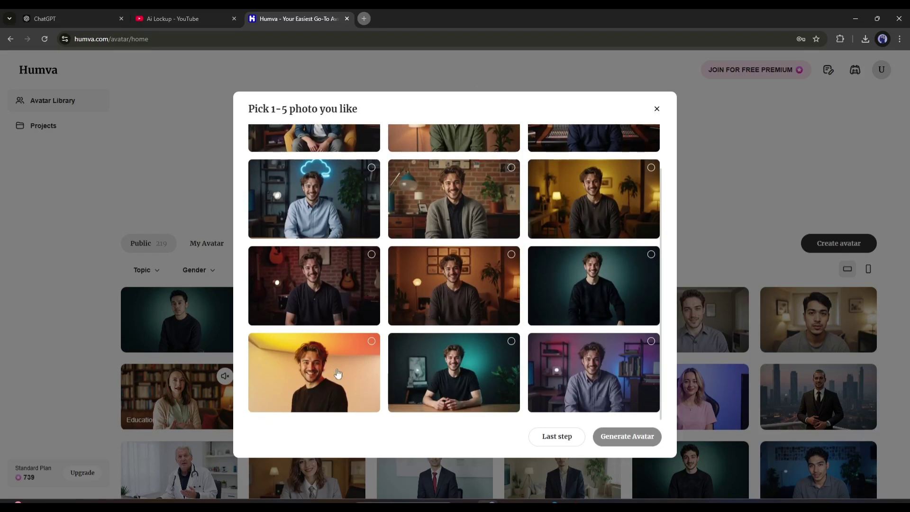
scroll(597, 282, "up", 2)
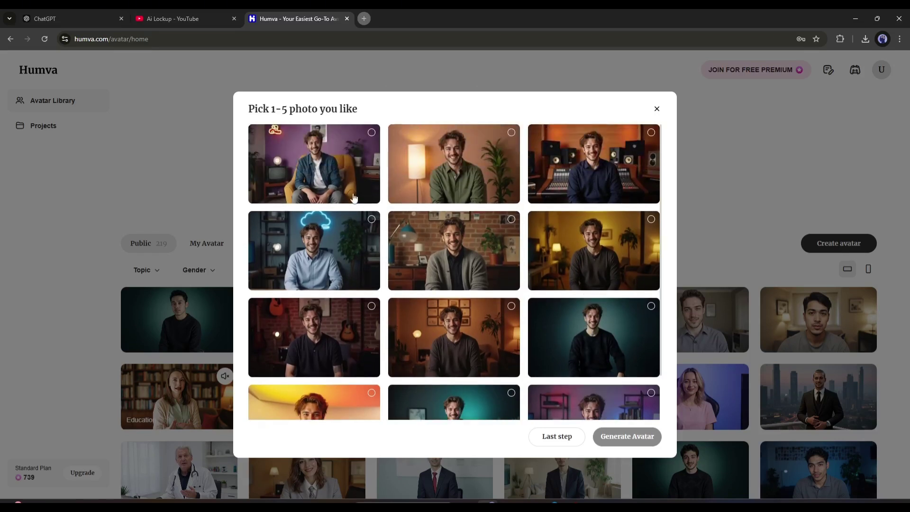
Generate David from five photos: brick-wall office, guitars, warm room, purple shelves, and teal desk.
left_click(512, 221)
scroll(368, 242, "down", 2)
left_click(371, 255)
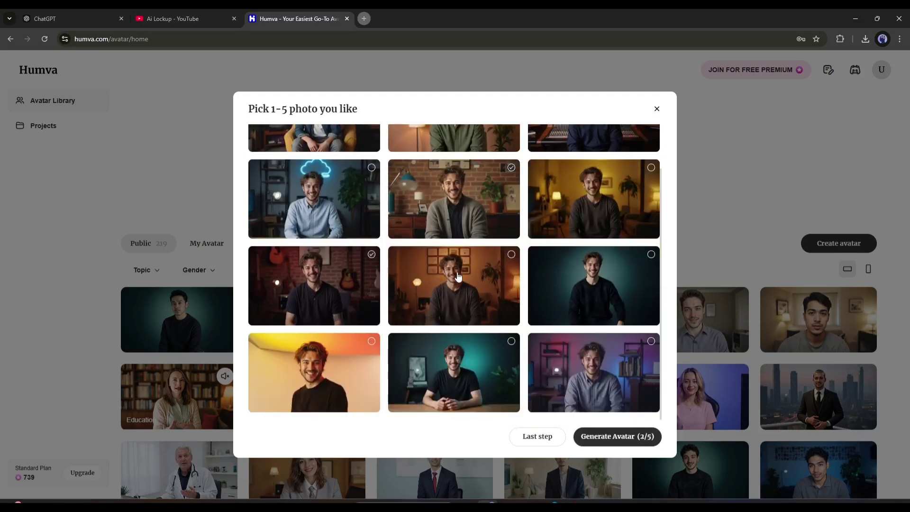
left_click(511, 255)
left_click(651, 343)
scroll(455, 284, "up", 2)
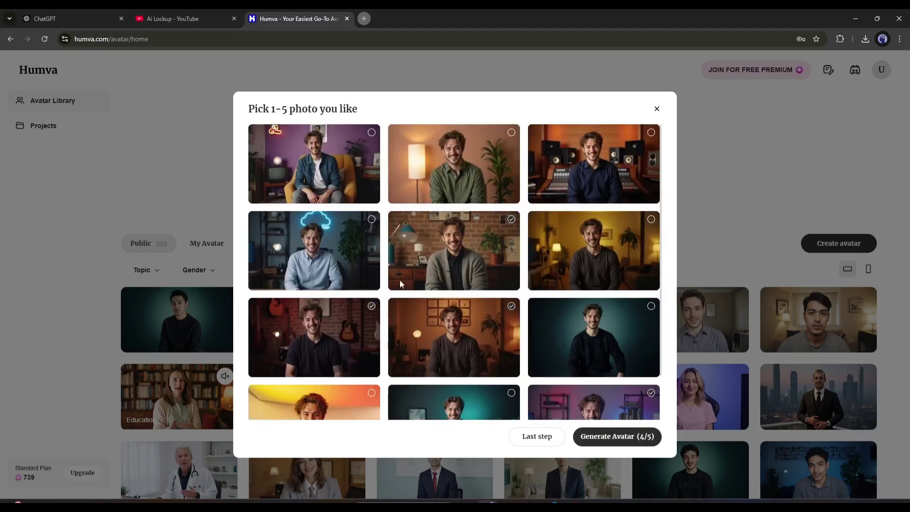
scroll(326, 249, "down", 2)
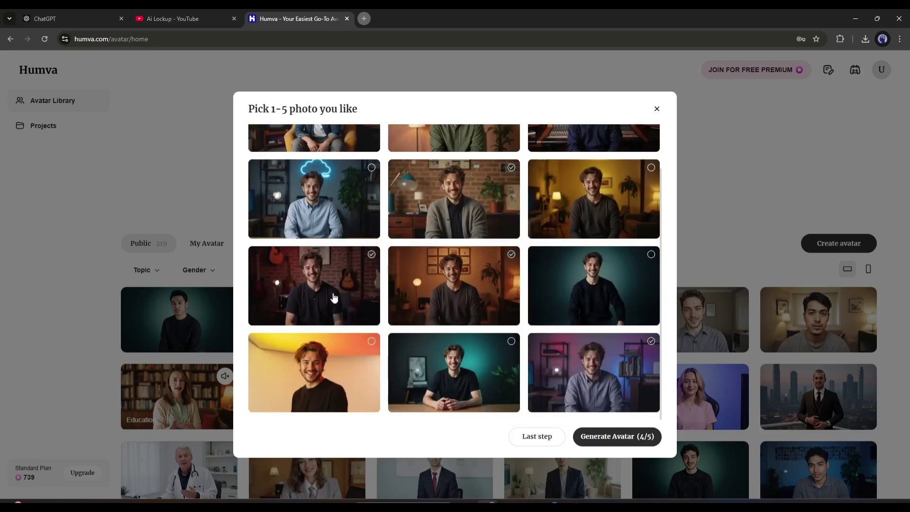
left_click(511, 343)
scroll(448, 236, "up", 2)
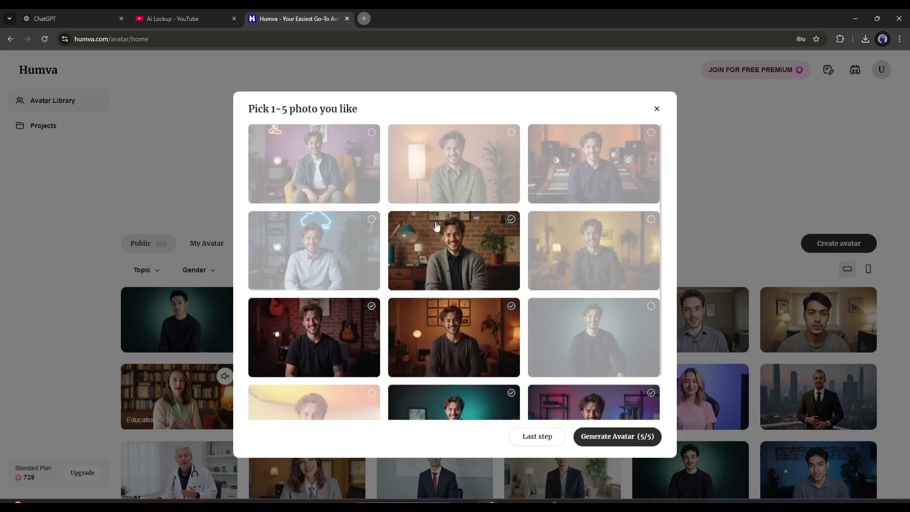
scroll(449, 236, "down", 2)
left_click(616, 436)
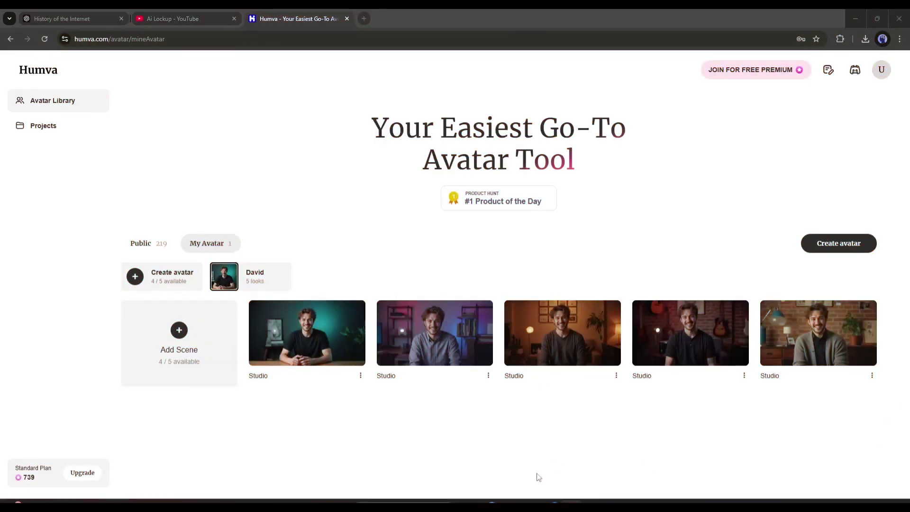
mouse_move(562, 333)
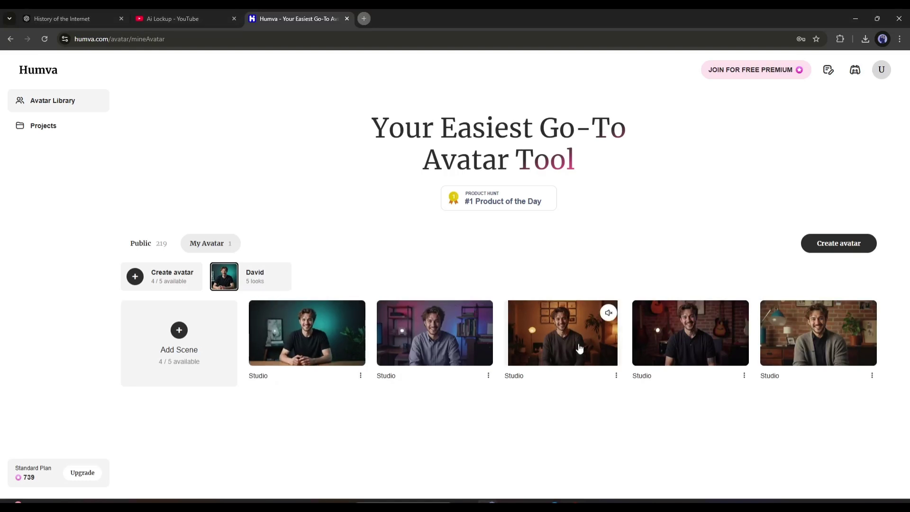
Open David's teal-desk Studio look, play and pause its preview, and check the Audio and Text tabs.
left_click(306, 333)
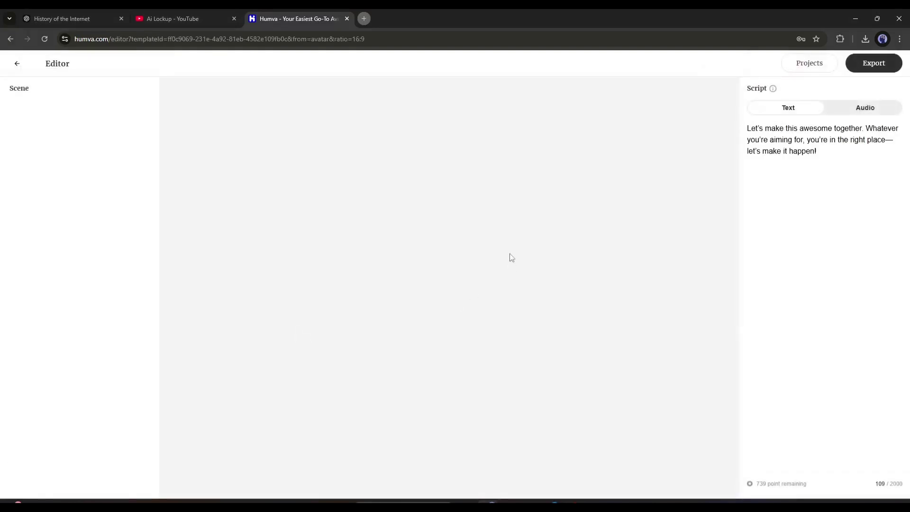
left_click(449, 287)
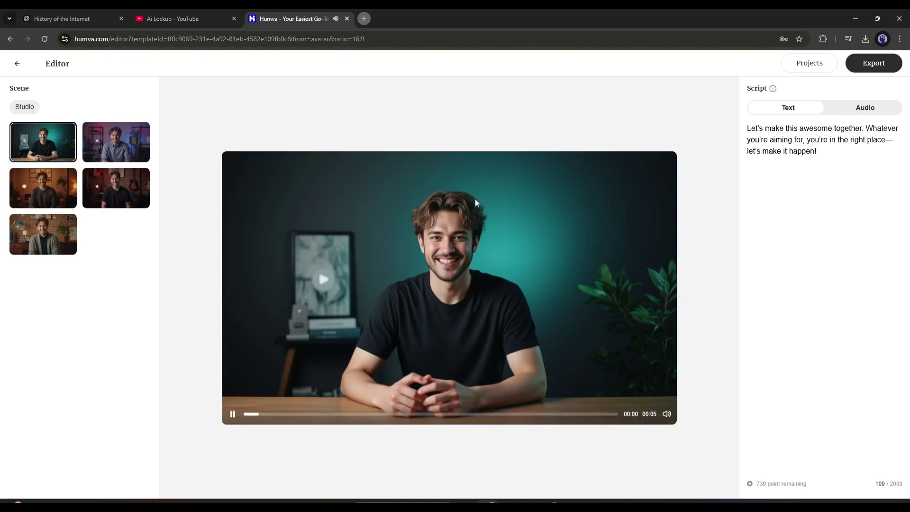
left_click(232, 413)
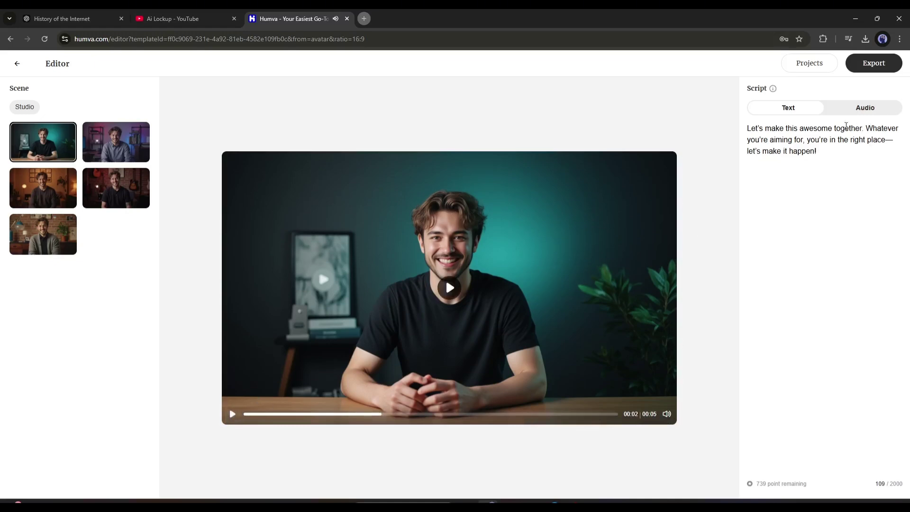
left_click(863, 109)
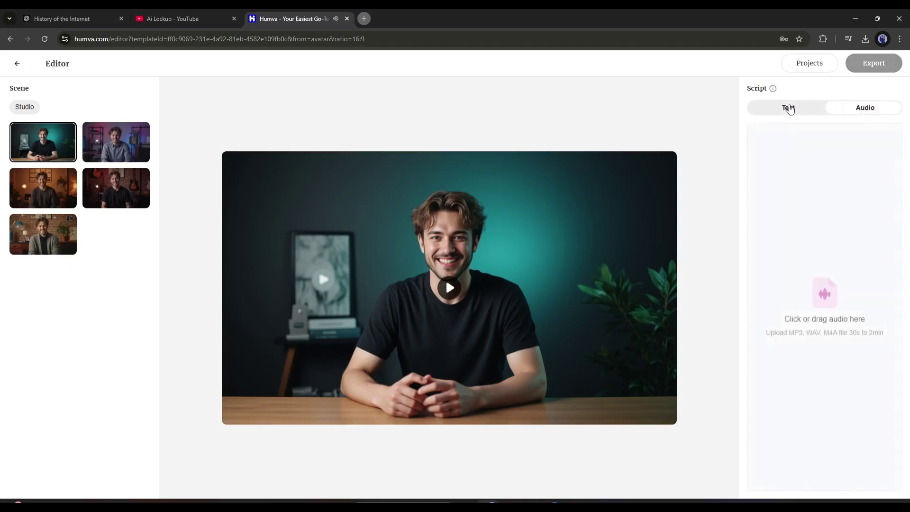
left_click(788, 108)
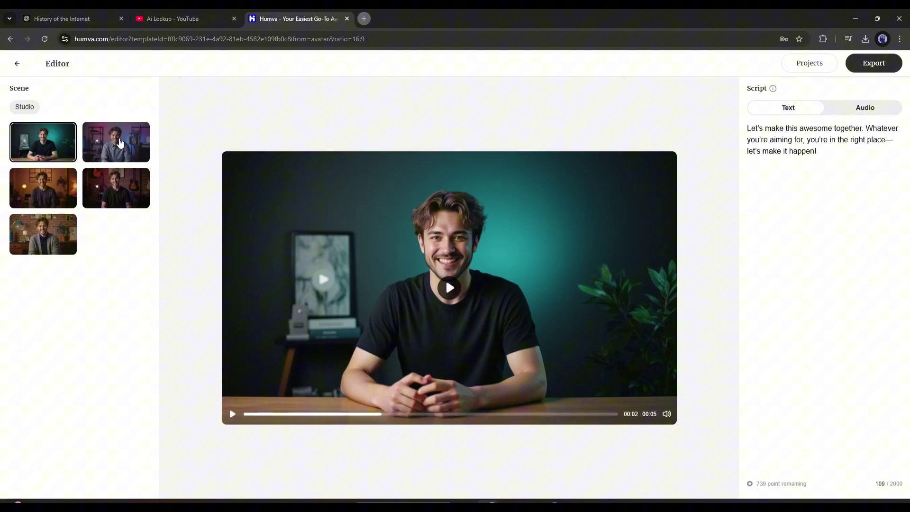
Preview the purple studio, warm living-room and teal-lamp office looks, then go back to My Avatar.
left_click(120, 142)
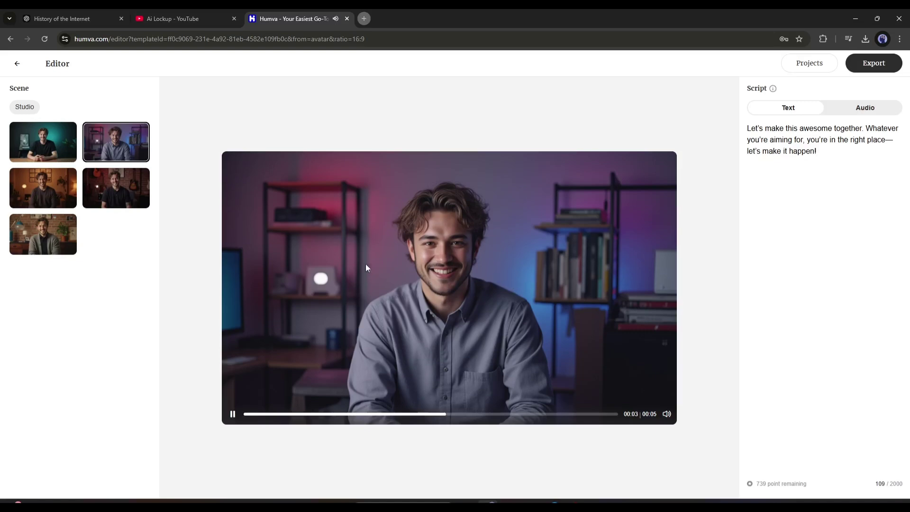
left_click(42, 188)
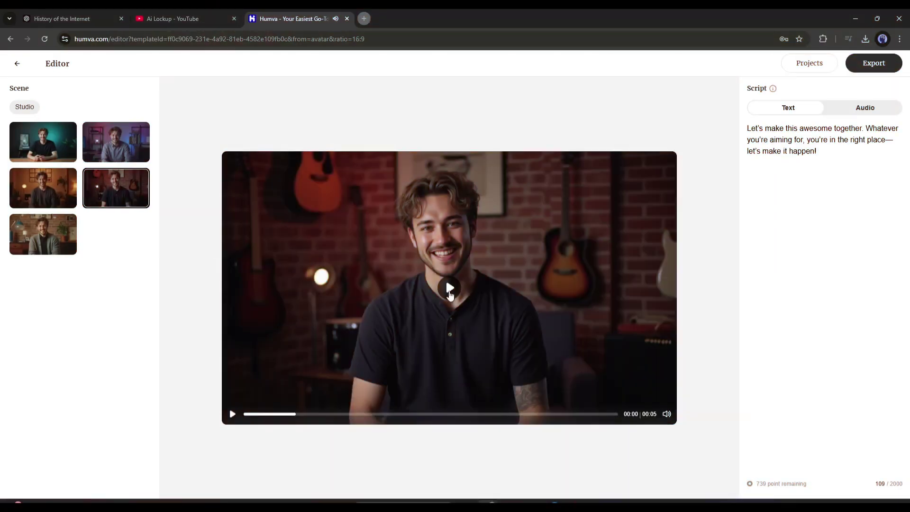
left_click(449, 288)
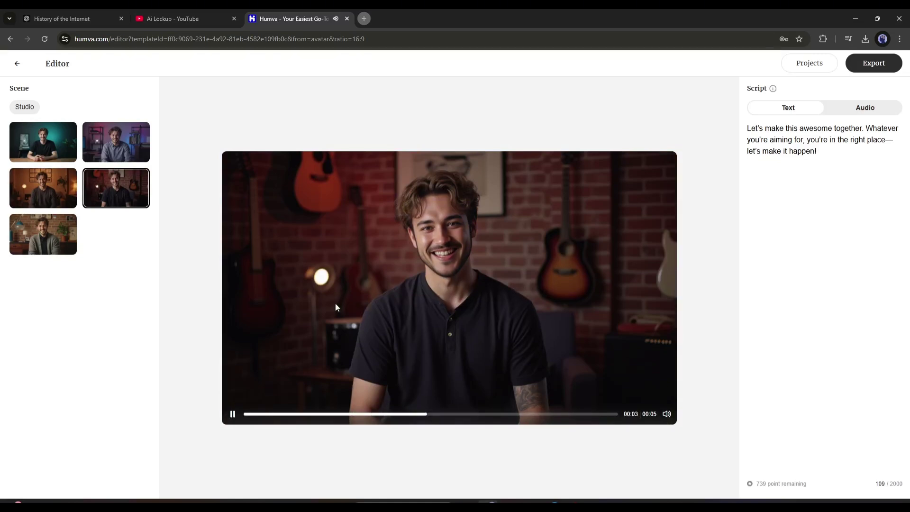
left_click(31, 248)
left_click(438, 296)
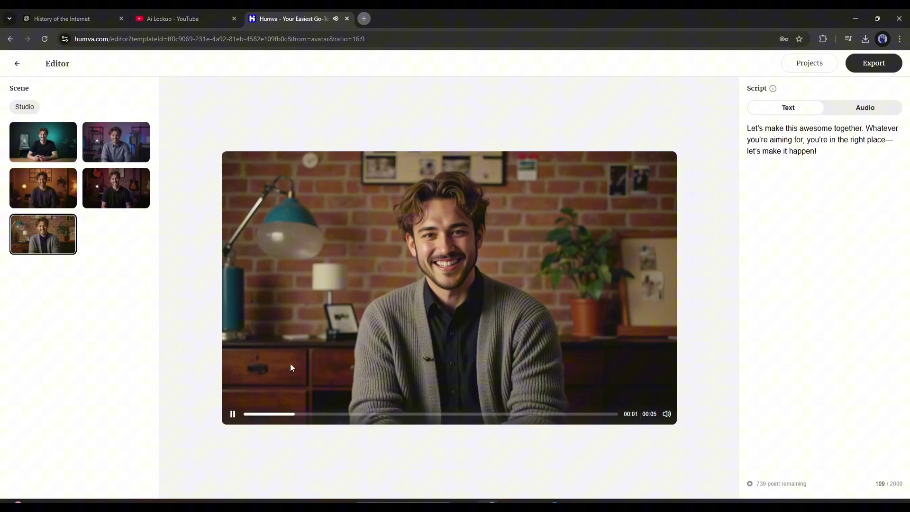
left_click(313, 359)
left_click(16, 64)
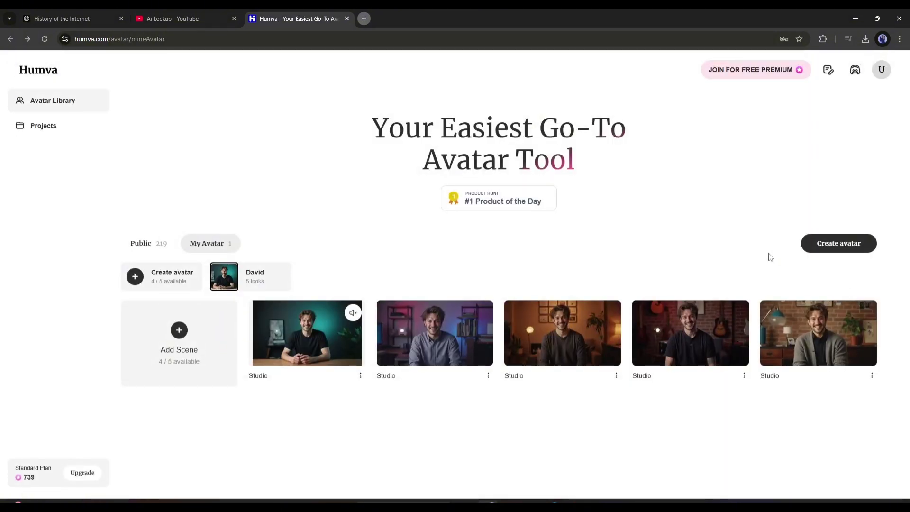
mouse_move(434, 332)
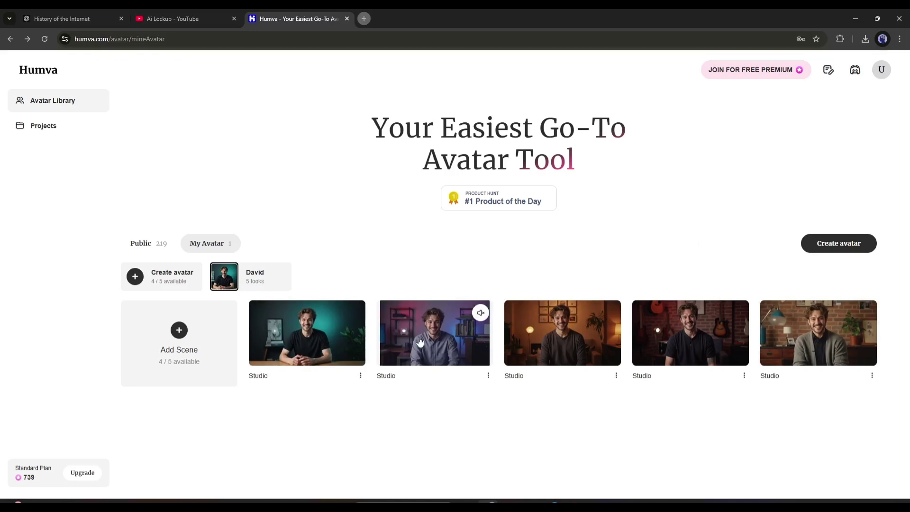
Reopen David's teal Studio look and delete the default sample script.
left_click(420, 342)
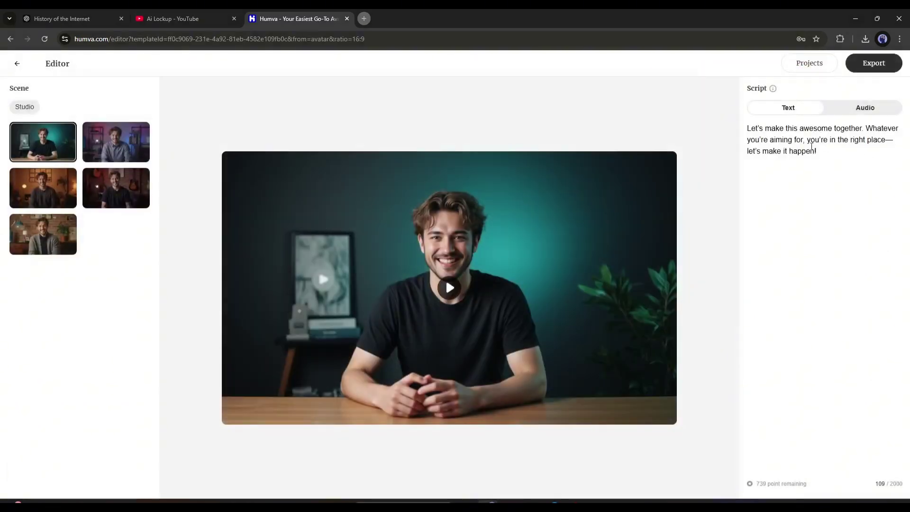
left_click_drag(748, 128, 853, 165)
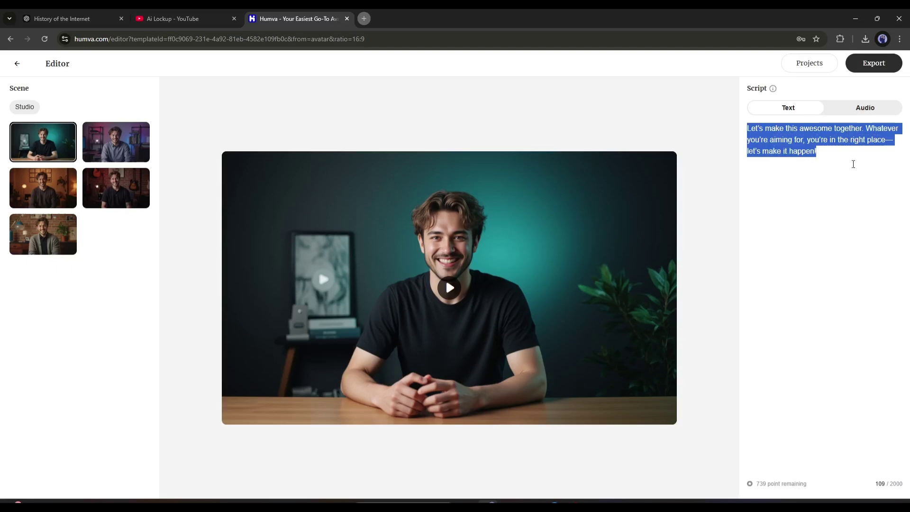
left_click(833, 162)
left_click_drag(802, 147, 742, 131)
key("BackSpace")
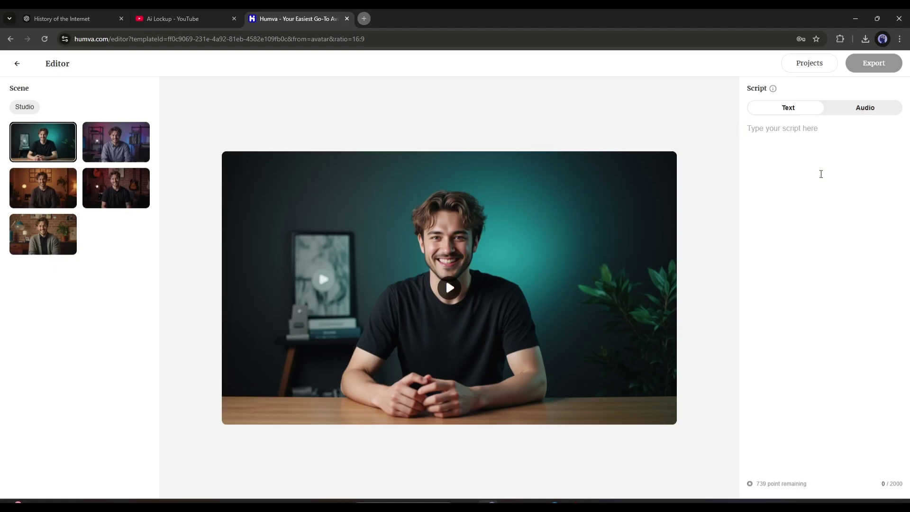
Look at the audio upload option without uploading a file, then return to text entry.
left_click(870, 108)
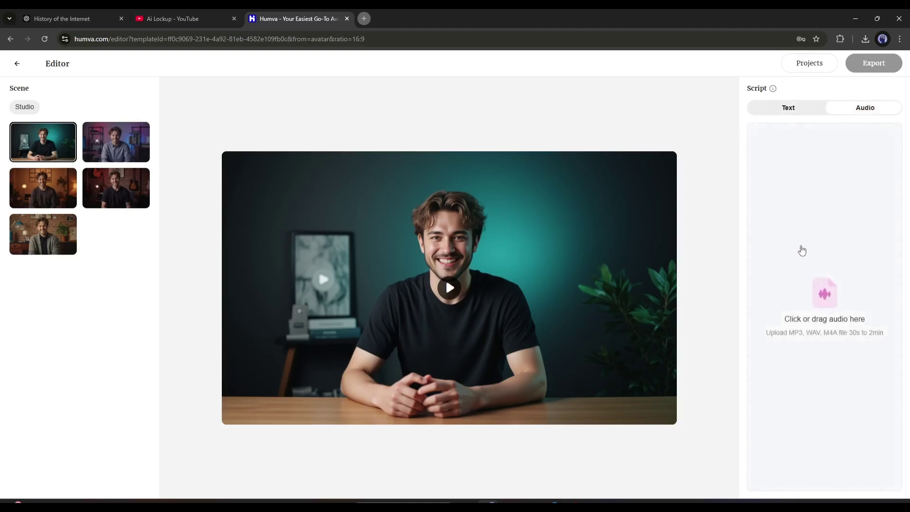
left_click(813, 252)
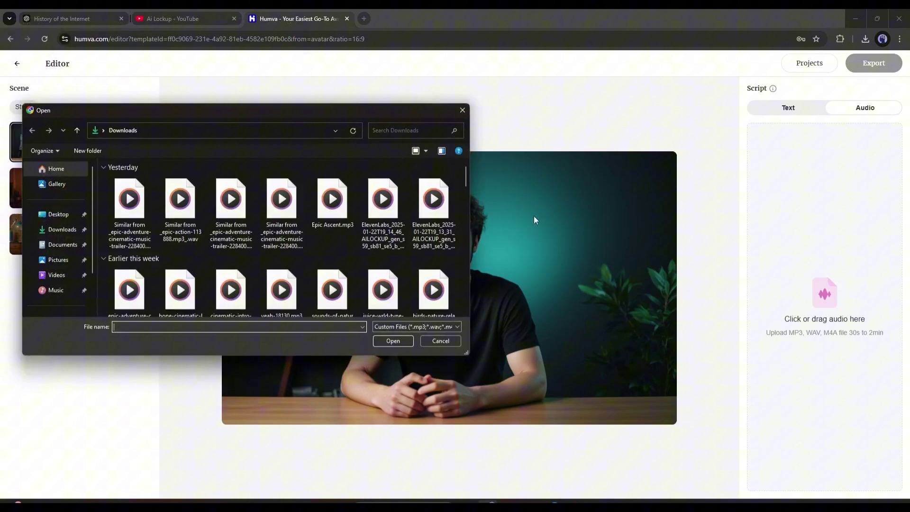
left_click(435, 342)
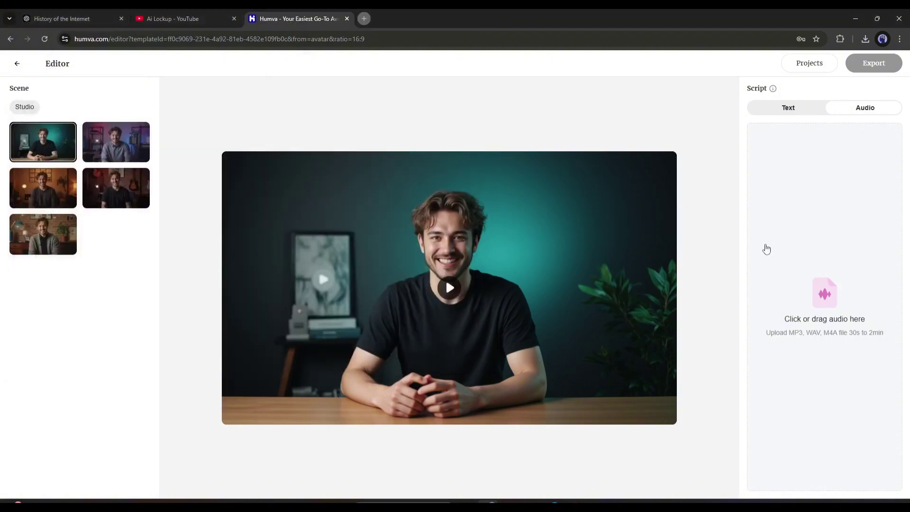
left_click(779, 107)
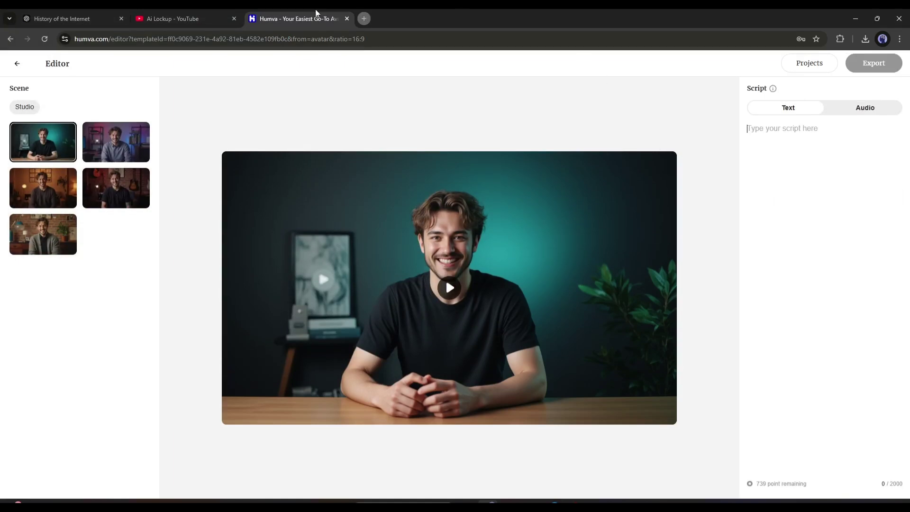
Paste the first three ChatGPT internet-history paragraphs (930 characters) into the script and export.
left_click(92, 10)
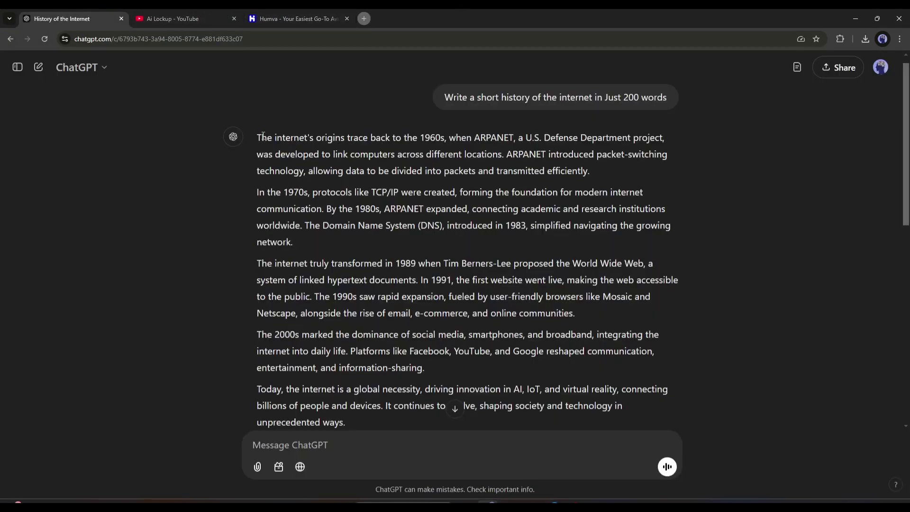
left_click_drag(257, 136, 587, 319)
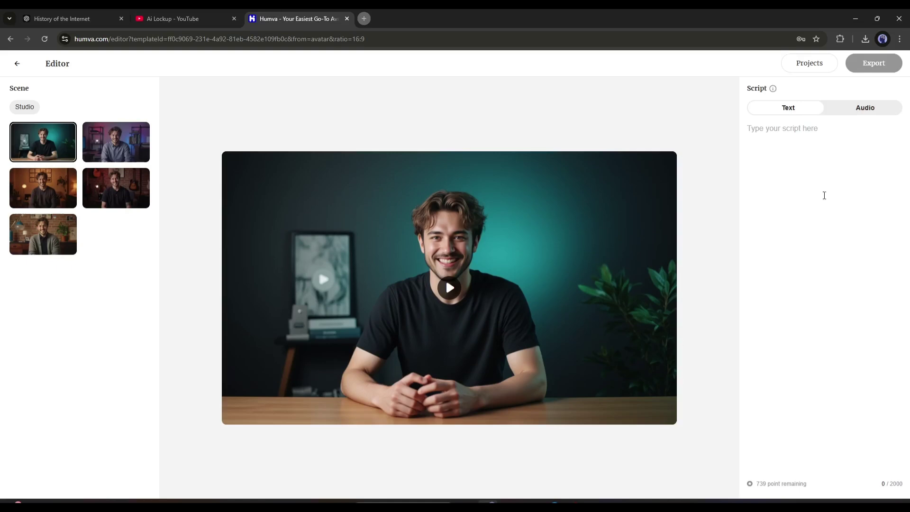
type("The internet's origins trace back to the 1960s, when ARPANET, a U.S. Defense Department project, was developed to link computers across different locations. ARPANET introduced packet-switching technology, allowing data to be divided into packets and transmitted efficiently.  In the 1970s, protocols like TCP/IP were created, forming the foundation for modern internet communication. By the 1980s, ARPANET expanded, connecting academic and research institutions worldwide. The Domain Name System (DNS), introduced in 1983, simplified navigating the growing network.  The internet truly transformed in 1989 when Tim Berners-Lee proposed the World Wide Web, a system of linked hypertext documents. In 1991, the first website went live, making the web accessible to the public. The 1990s saw rapid expansion, fueled by user-friendly browsers like Mosaic and Netscape, alongside the rise of email, e-commerce, and online communities.")
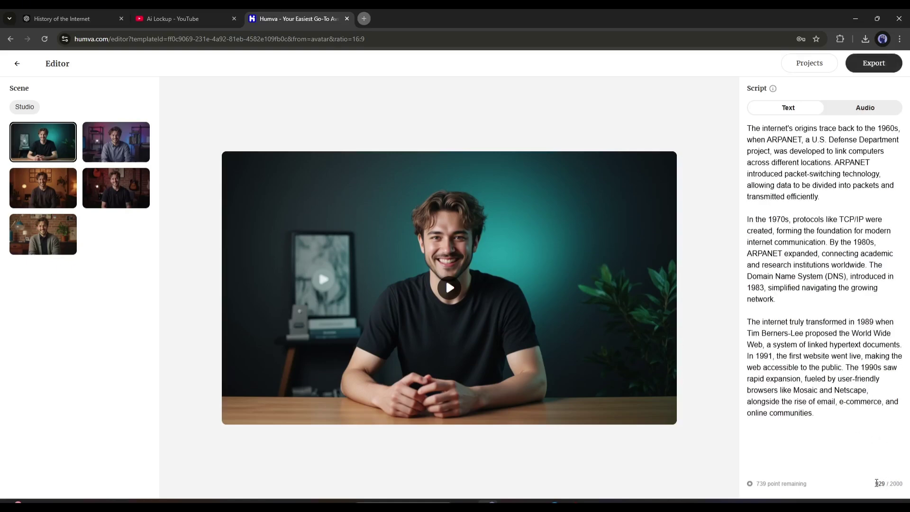
left_click(887, 485)
left_click(864, 68)
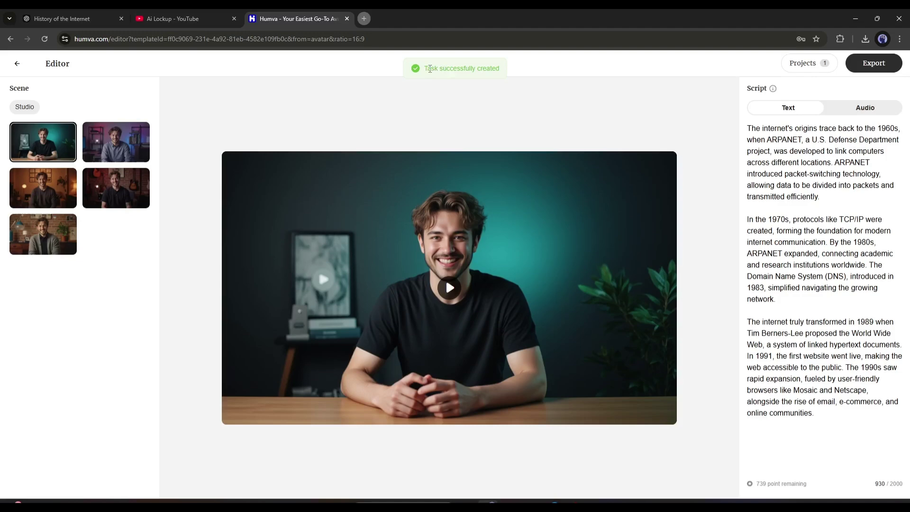
Check the generating video's 8-minute estimate in Projects, then reopen David's My Avatar scenes.
left_click_drag(429, 69, 505, 68)
left_click(477, 67)
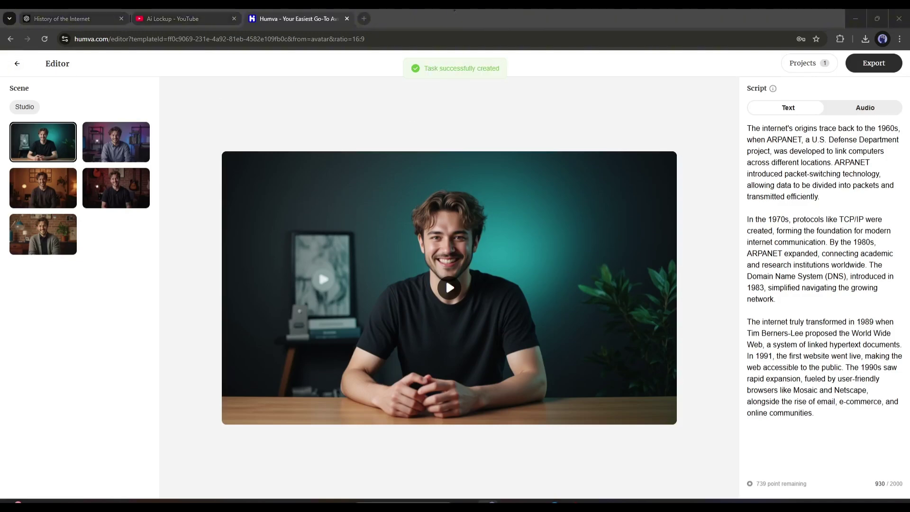
left_click(17, 63)
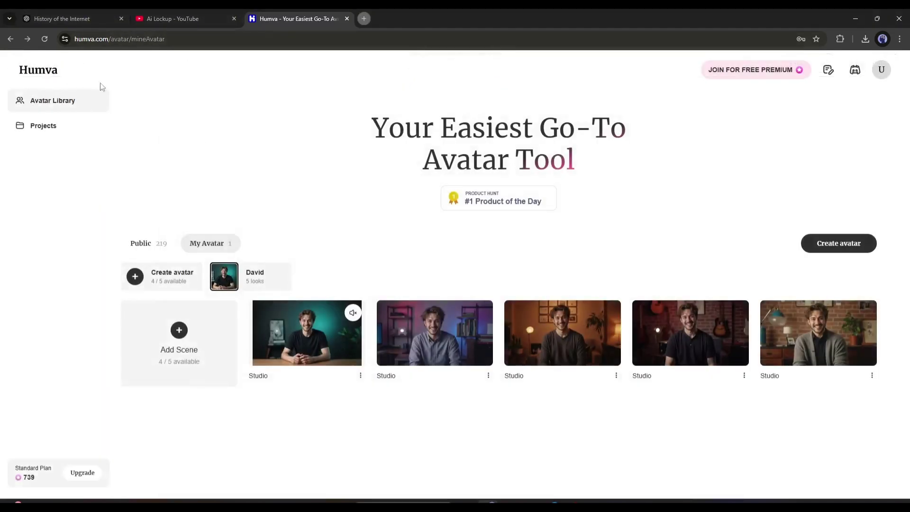
left_click(43, 126)
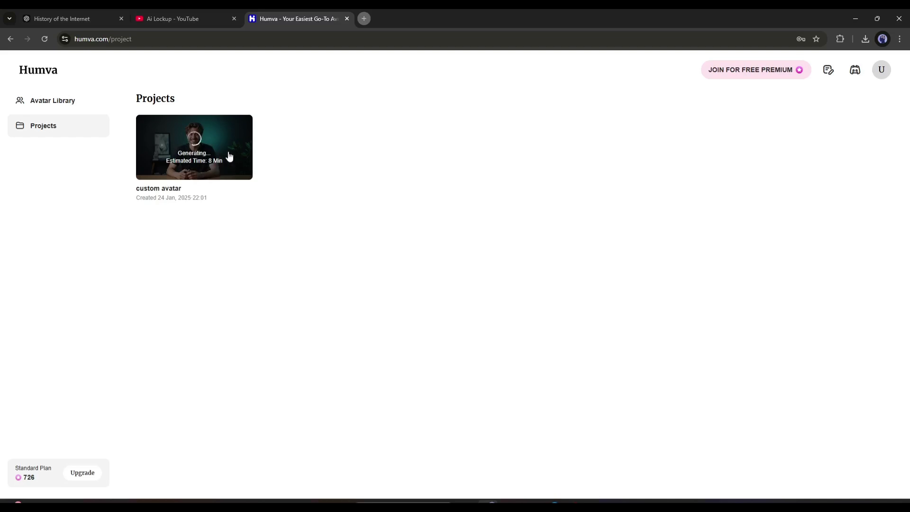
left_click(81, 103)
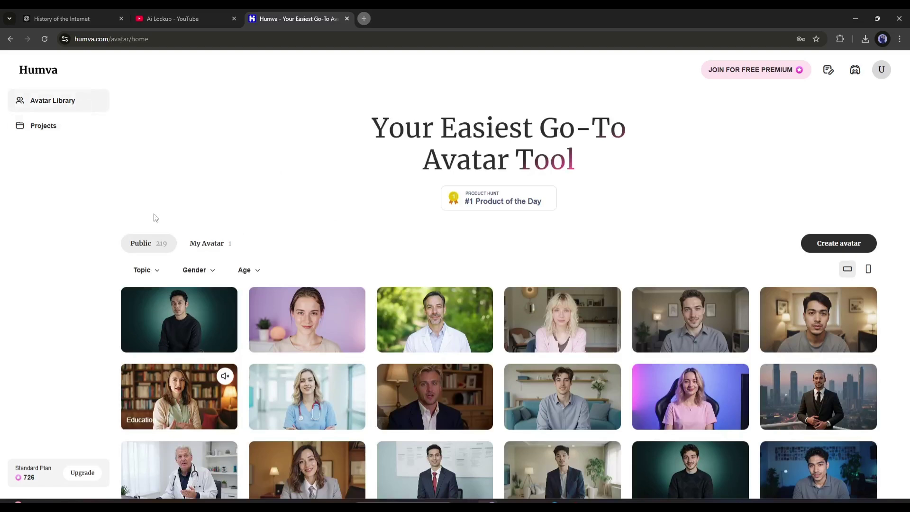
left_click(206, 242)
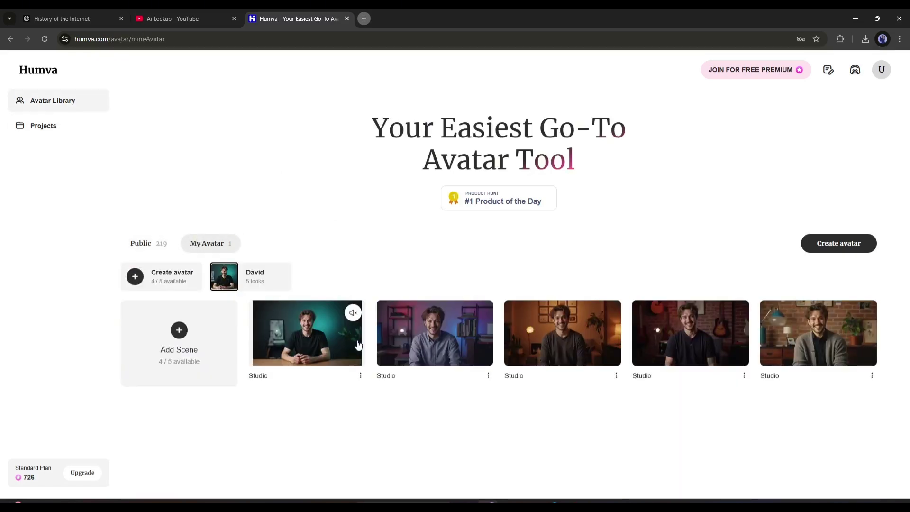
mouse_move(434, 333)
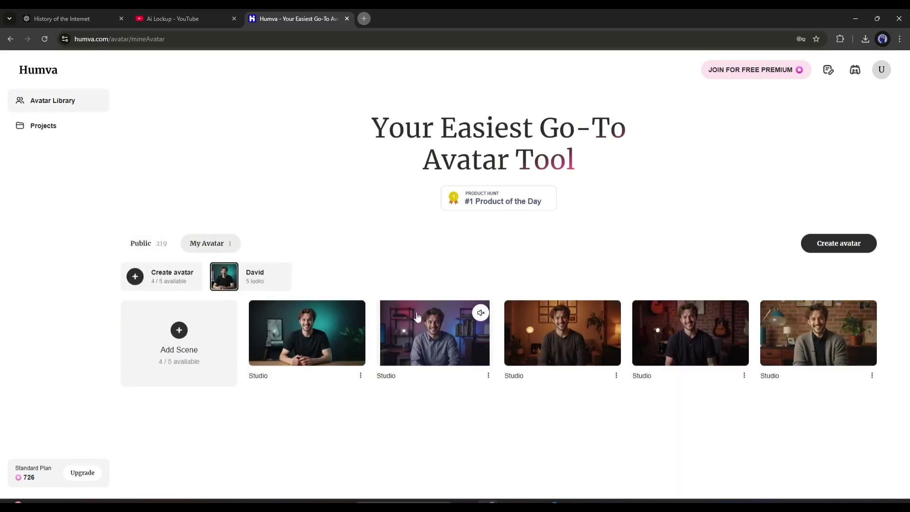
Open David's purple-lit second Studio scene and delete its default script.
left_click(404, 329)
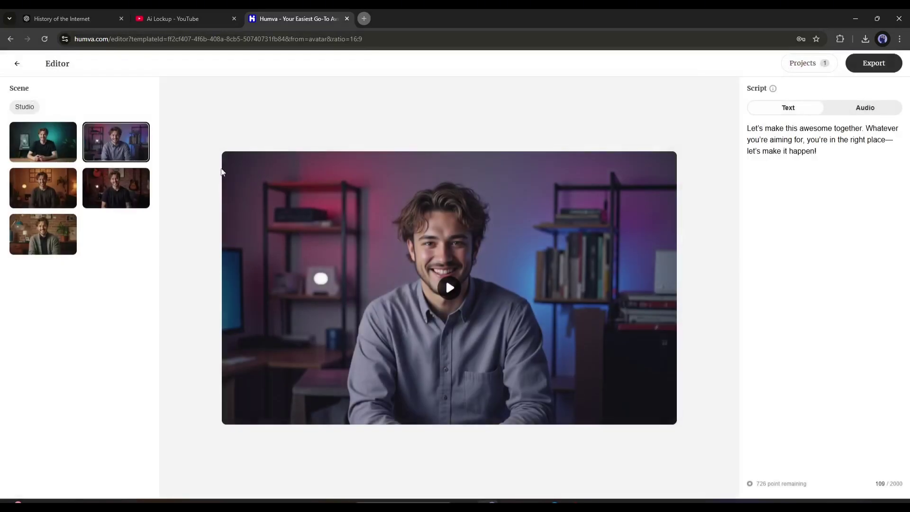
triple_click(799, 143)
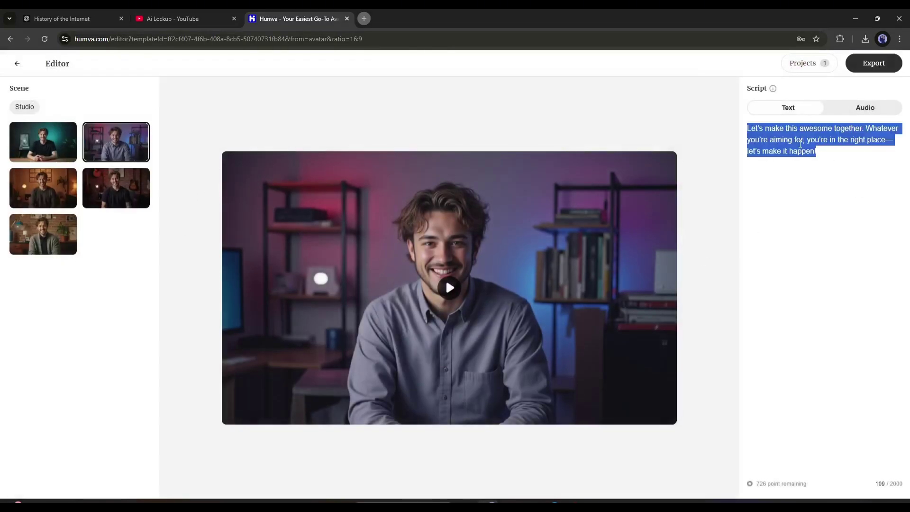
key("BackSpace")
Paste the last two ChatGPT internet-history paragraphs into the script and export.
left_click(62, 18)
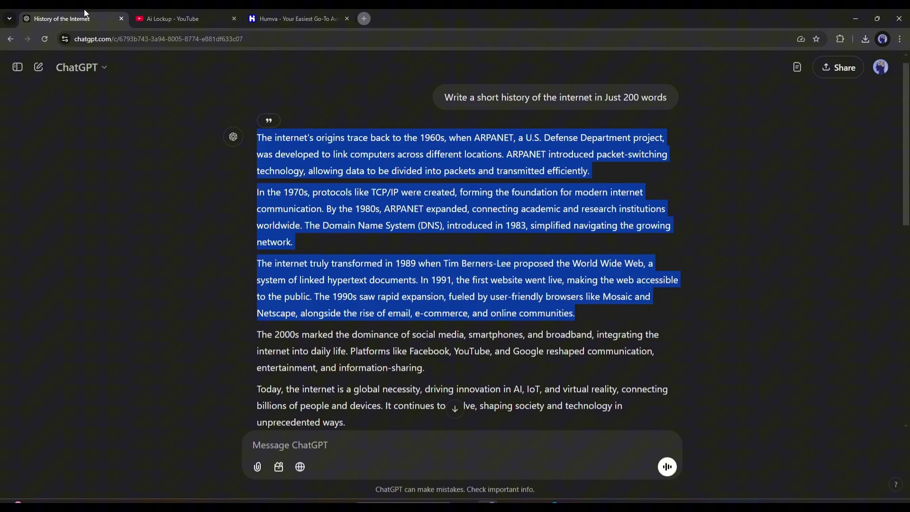
scroll(256, 164, "down", 3)
left_click(255, 146)
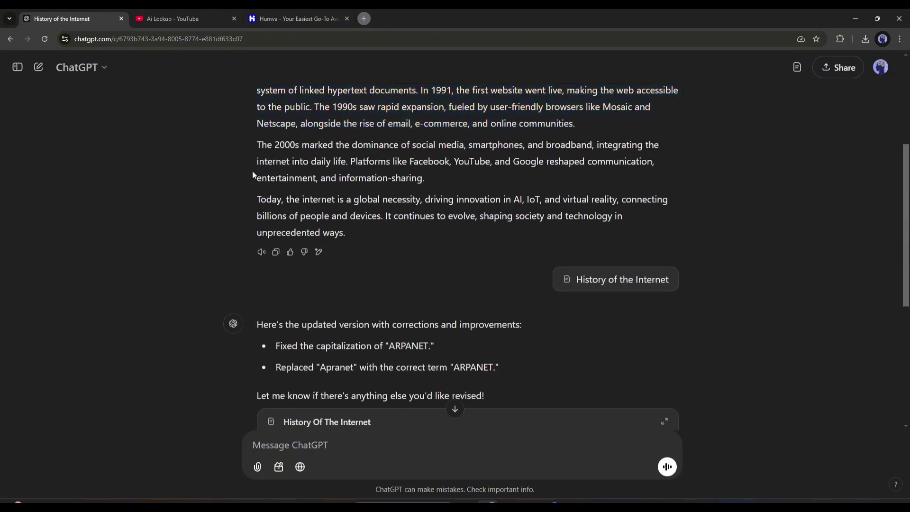
scroll(252, 171, "up", 2)
left_click_drag(256, 286, 354, 379)
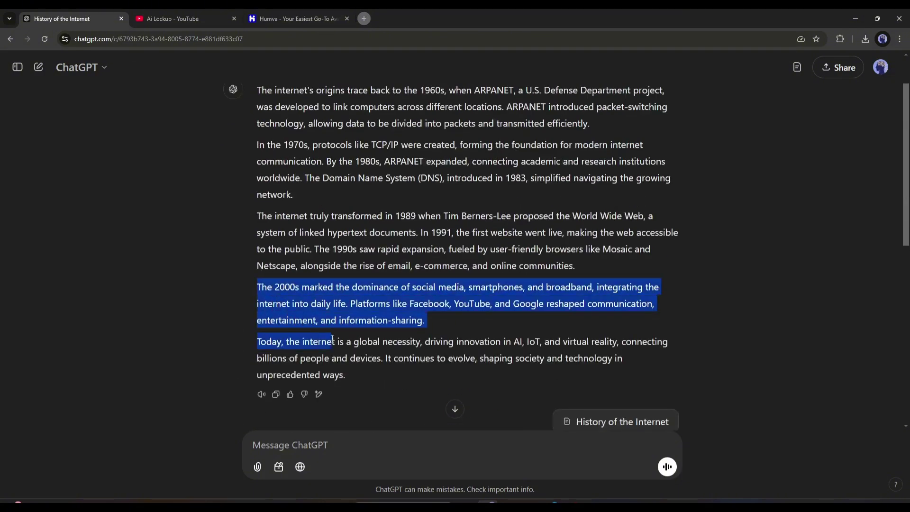
key("ctrl+c")
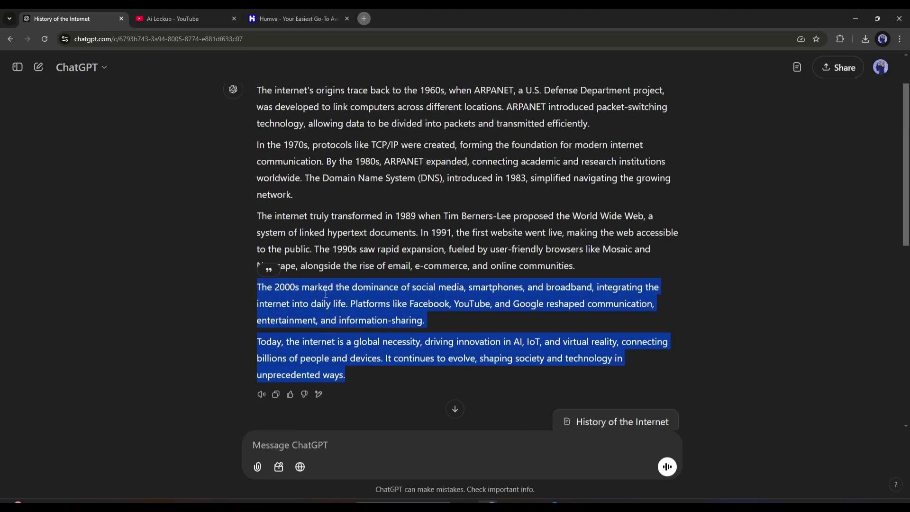
left_click(297, 19)
left_click(816, 205)
key("ctrl+v")
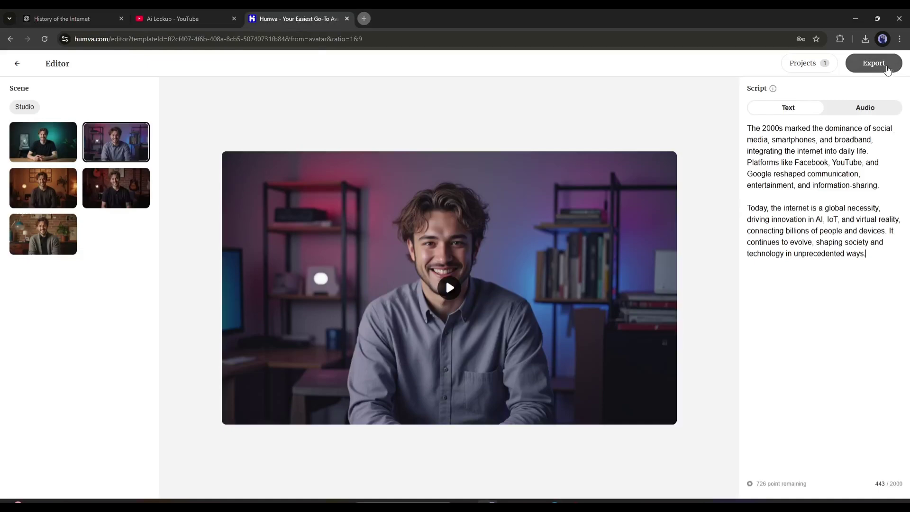
left_click(887, 68)
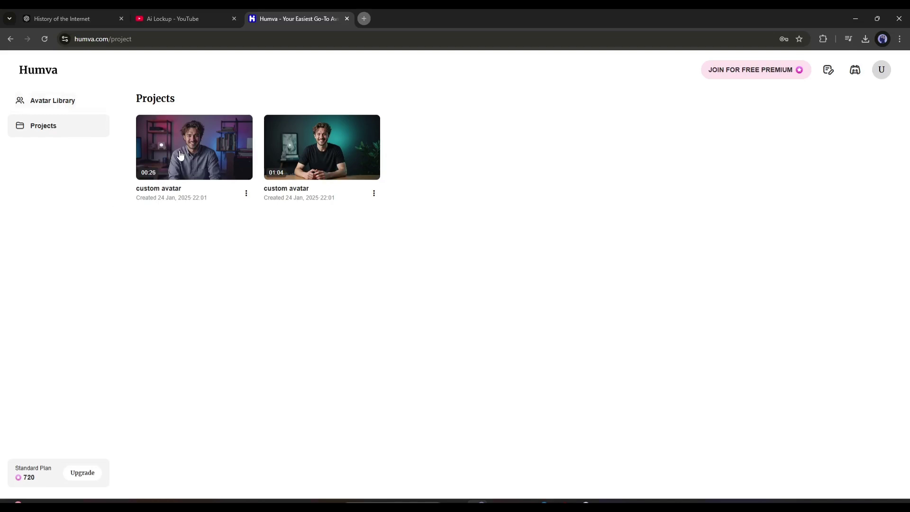
Download the 26-second purple-lit avatar video from its Projects card.
left_click(246, 193)
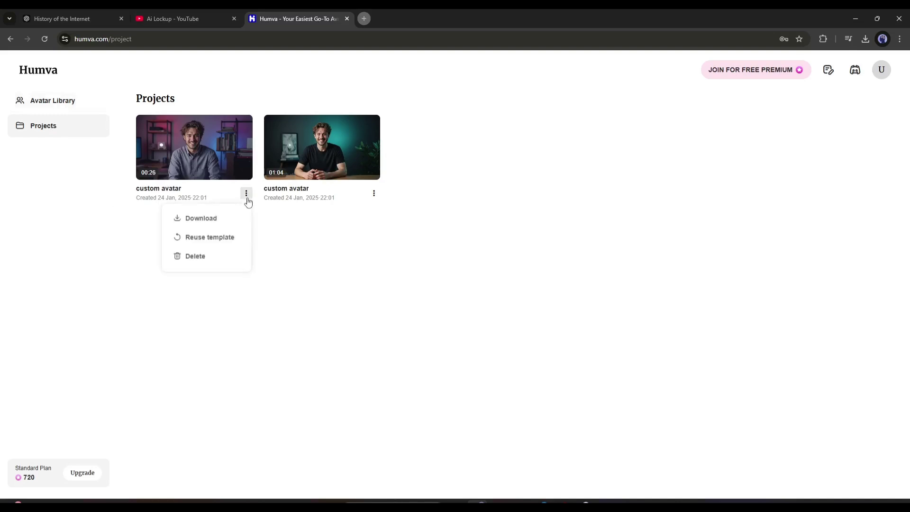
left_click(196, 216)
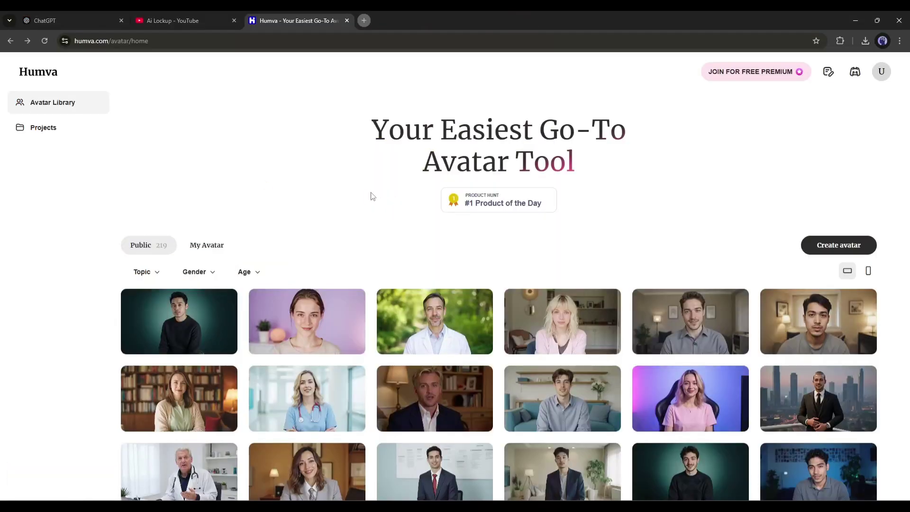
scroll(344, 190, "down", 5)
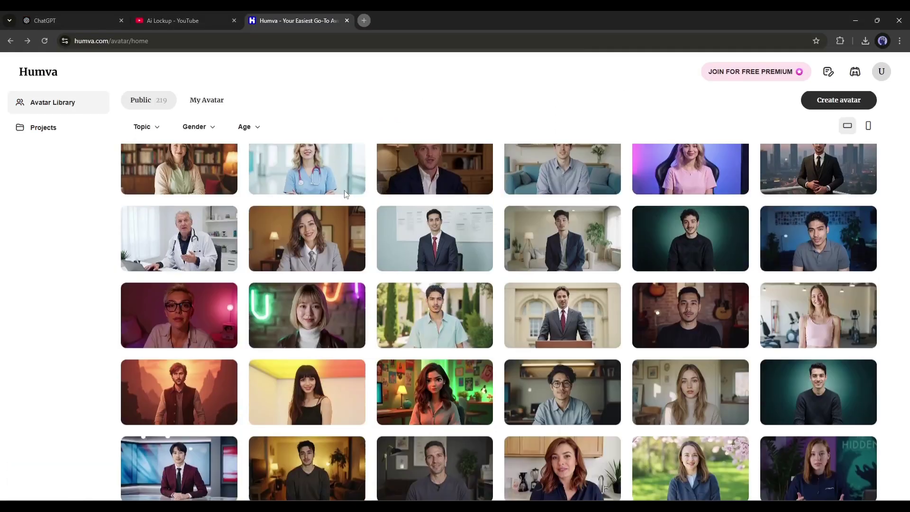
scroll(344, 190, "down", 2)
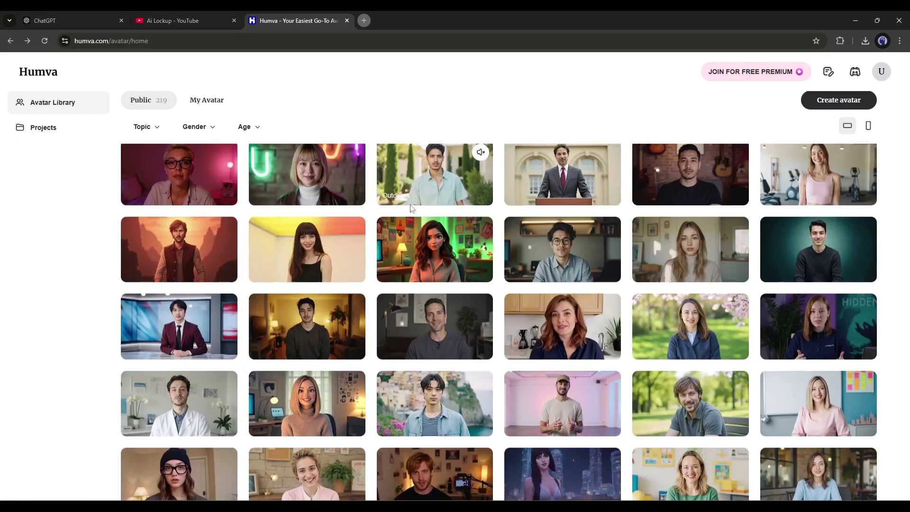
scroll(493, 218, "down", 1)
scroll(528, 219, "down", 4)
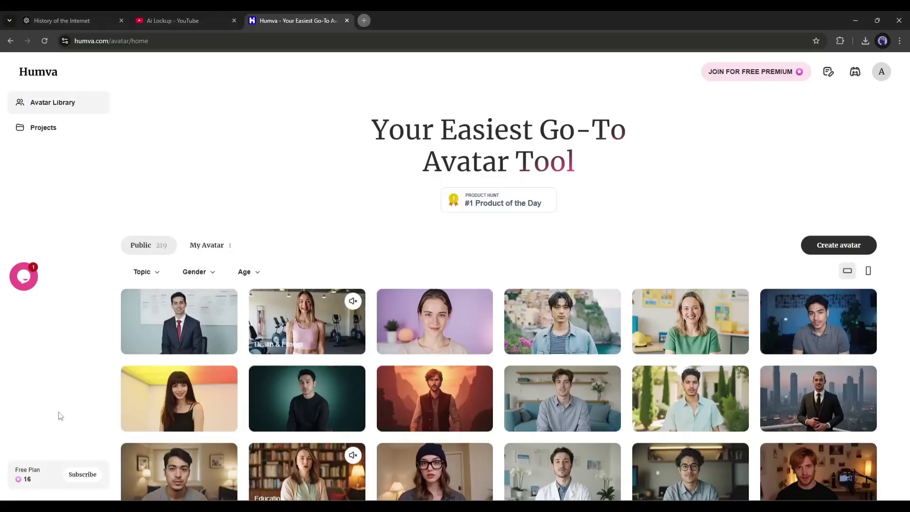
Choose the Standard subscription plan and redeem coupon HUMVACODE at checkout, bringing today's charge to $0.00.
left_click(84, 474)
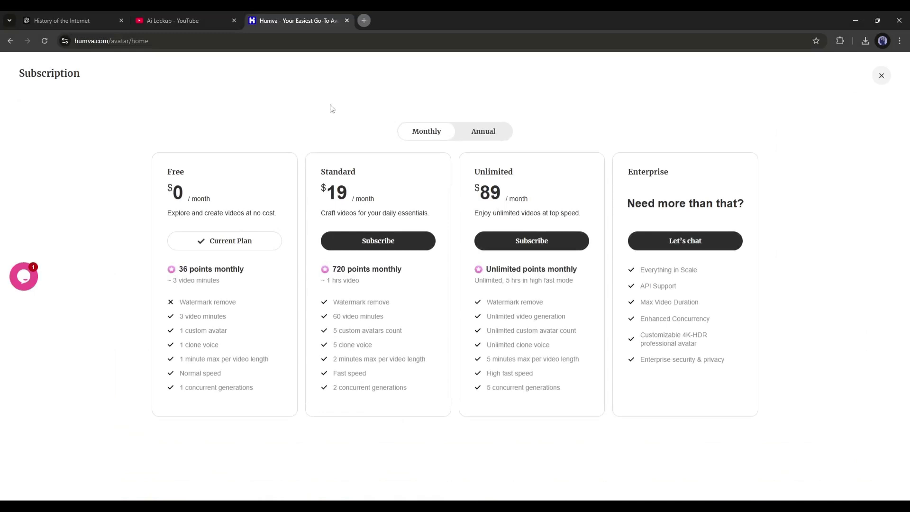
left_click(360, 246)
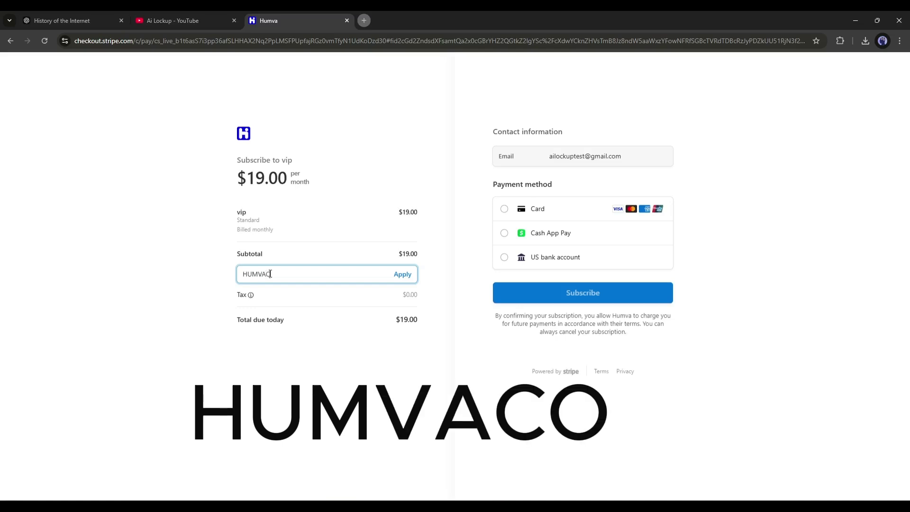
double_click(410, 339)
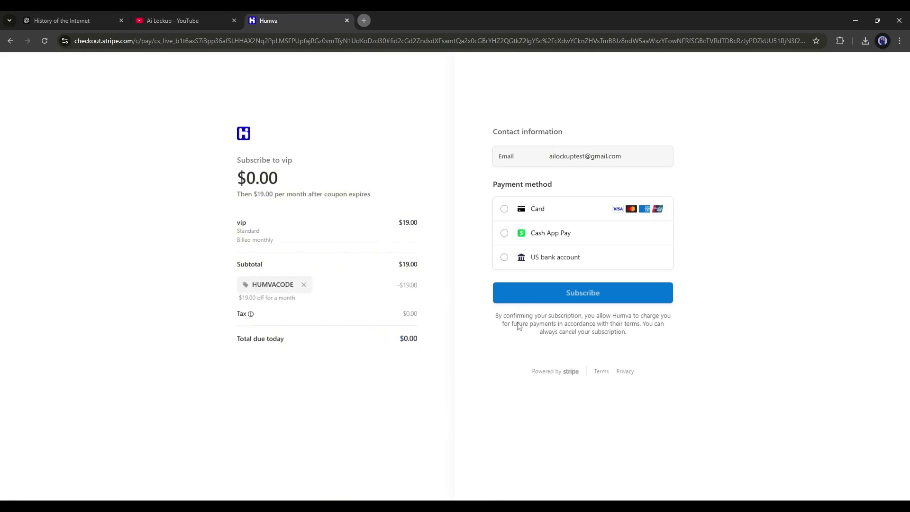